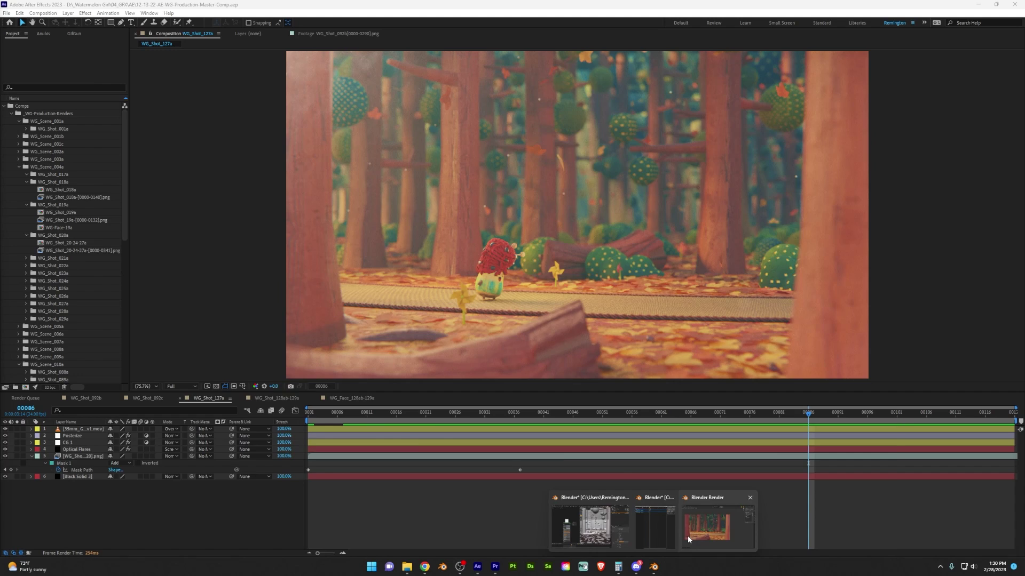
- Switch to the Blender forest scene and open its render result window over the workspace
{"action": "left_click", "coordinate": [655, 569]}
{"action": "left_click", "coordinate": [613, 533]}
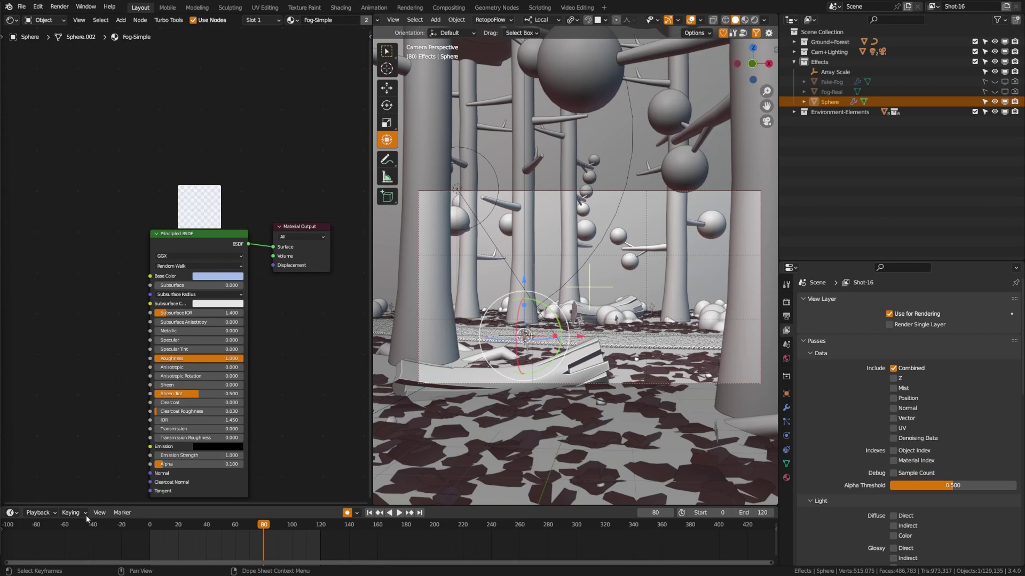
{"action": "key", "text": "F11"}
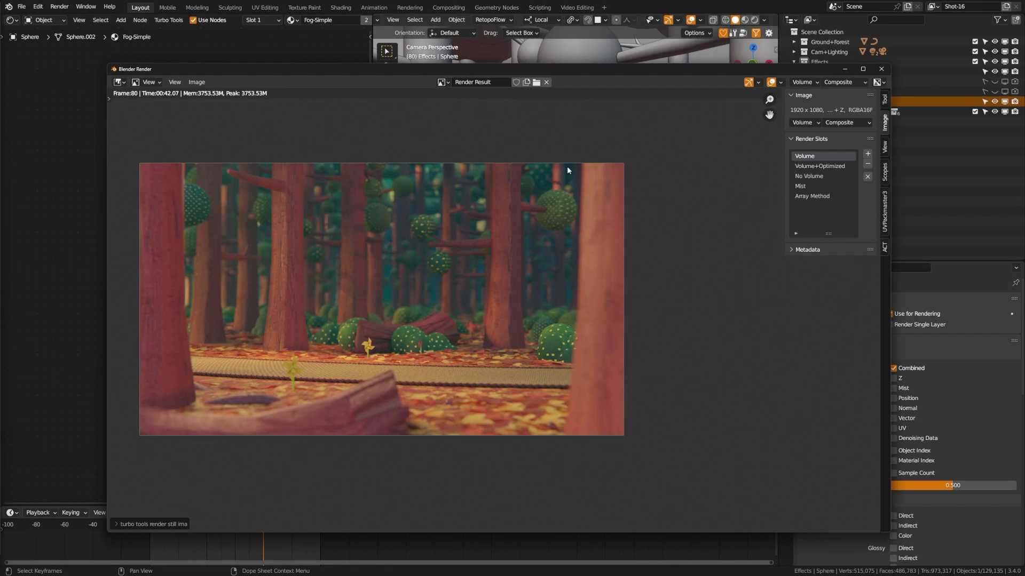
{"action": "mouse_move", "coordinate": [549, 71]}
{"action": "left_mouse_down"}
{"action": "mouse_move", "coordinate": [513, 63]}
{"action": "mouse_move", "coordinate": [540, 59]}
{"action": "left_mouse_up"}
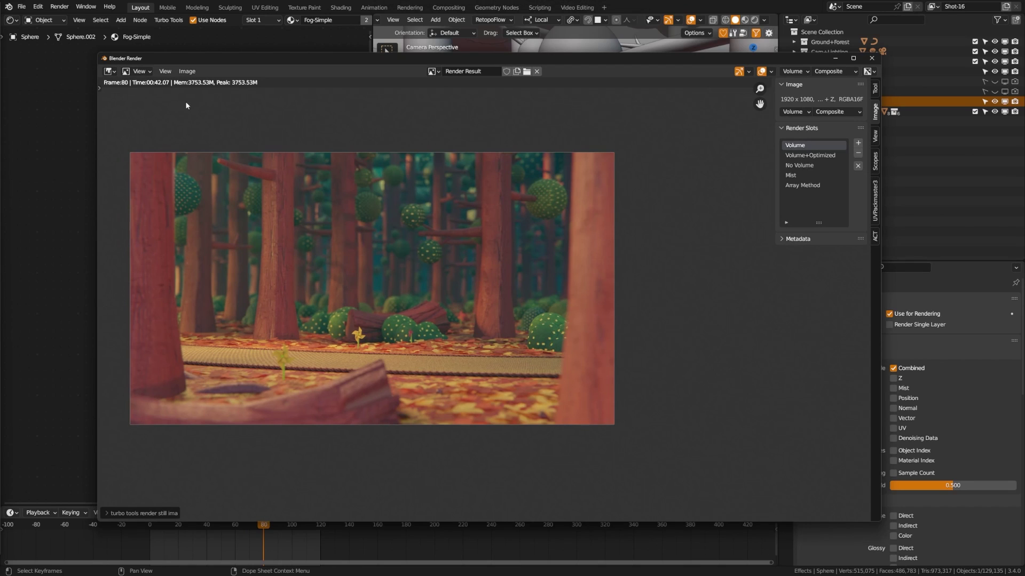
- Compare the saved renders in the No Volume, Volume+Optimized, Mist and Array Method slots
{"action": "left_click", "coordinate": [801, 166]}
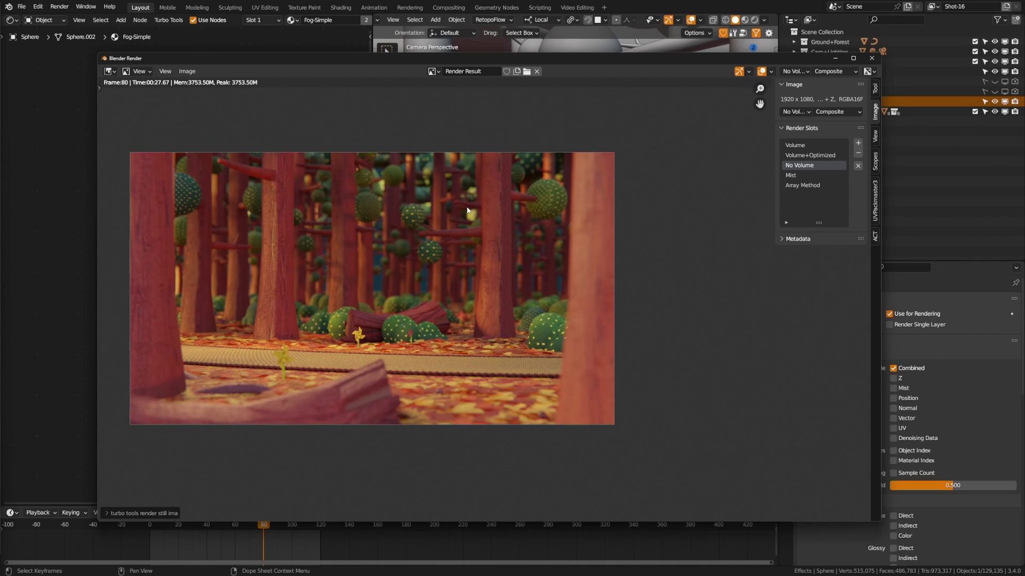
{"action": "left_click", "coordinate": [814, 156]}
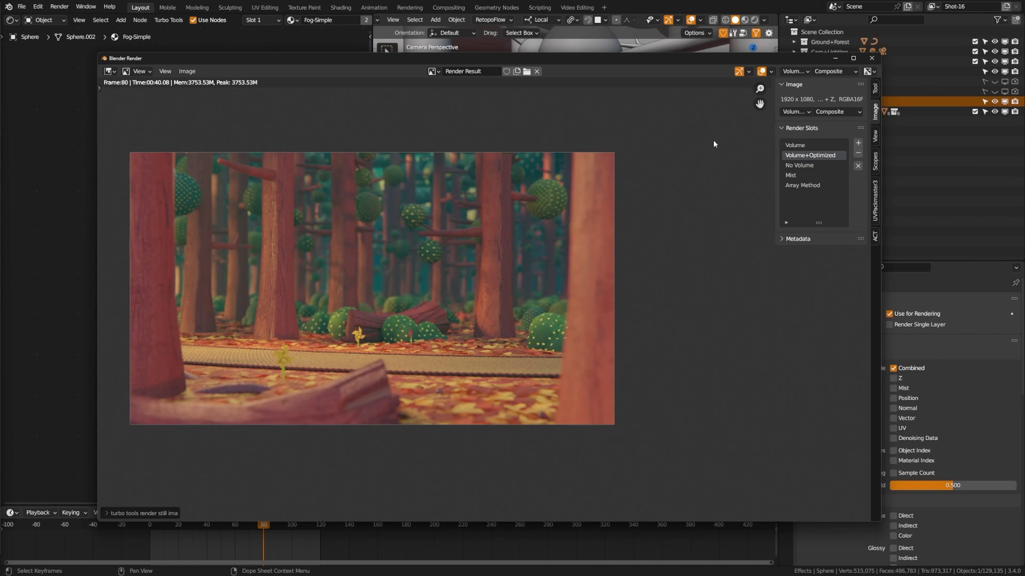
{"action": "left_click", "coordinate": [799, 176]}
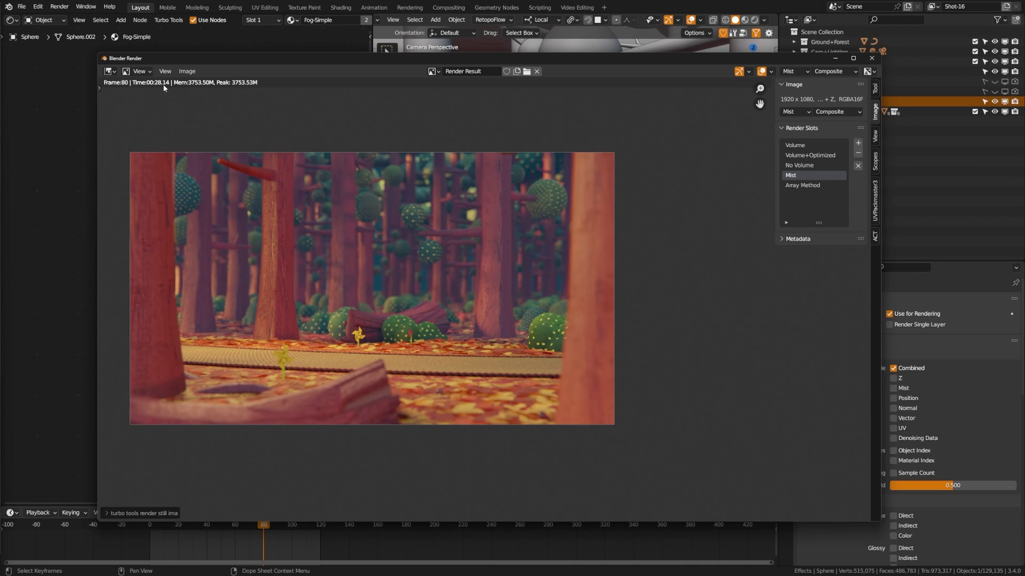
{"action": "left_click", "coordinate": [810, 187]}
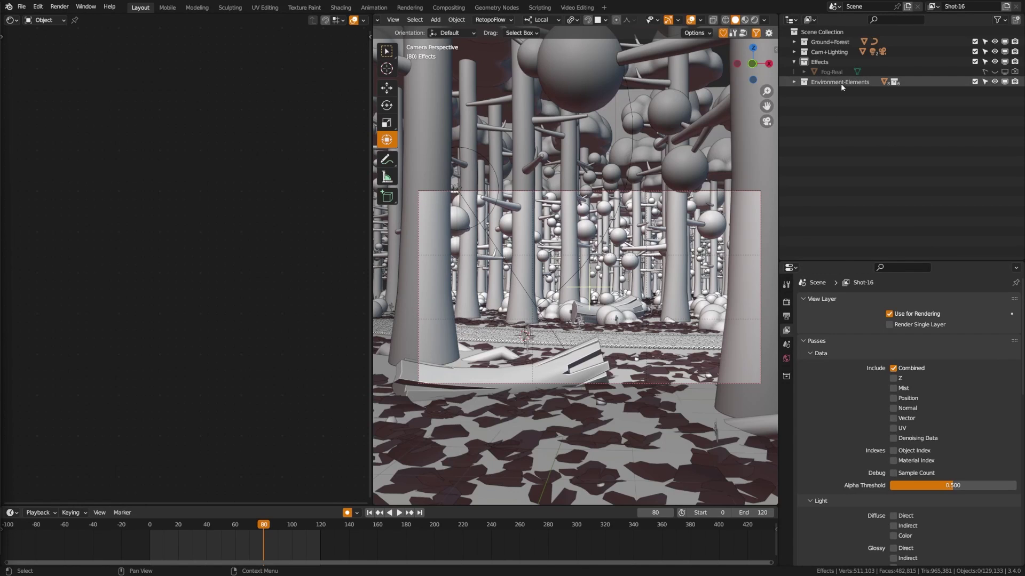
- Unhide the Fog-Real object in the Effects collection and inspect its cube from outside the camera view
{"action": "left_click", "coordinate": [834, 72]}
{"action": "left_click", "coordinate": [994, 71]}
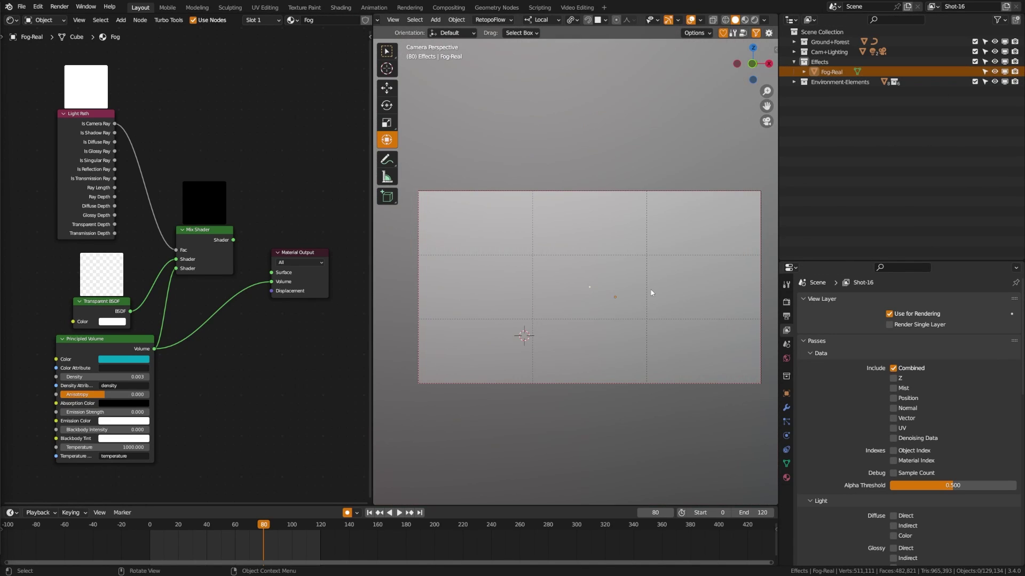
{"action": "middle_click_drag", "start_coordinate": [650, 290], "coordinate": [670, 295]}
{"action": "scroll", "coordinate": [668, 292], "scroll_direction": "down", "scroll_amount": 10}
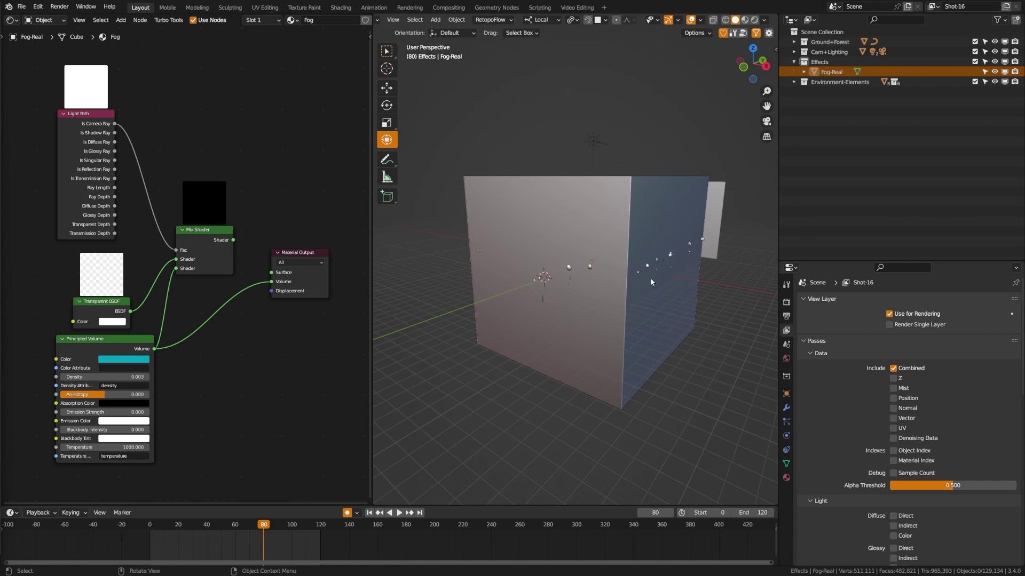
{"action": "middle_click_drag", "start_coordinate": [650, 277], "coordinate": [623, 290]}
- Set the viewport to Rendered shading and inspect the fog volume surrounding the forest
{"action": "key", "text": "z"}
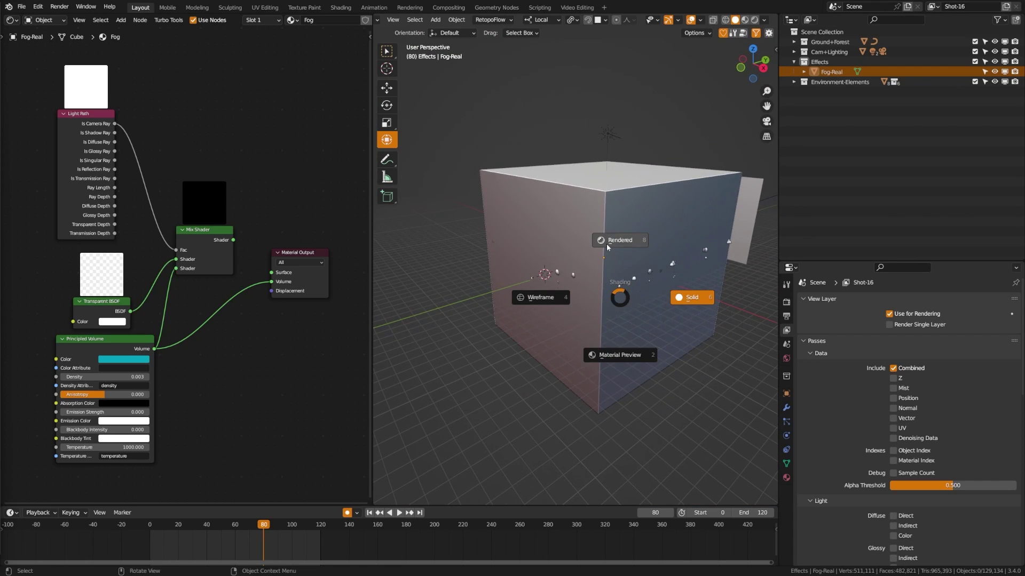
{"action": "left_click", "coordinate": [606, 245]}
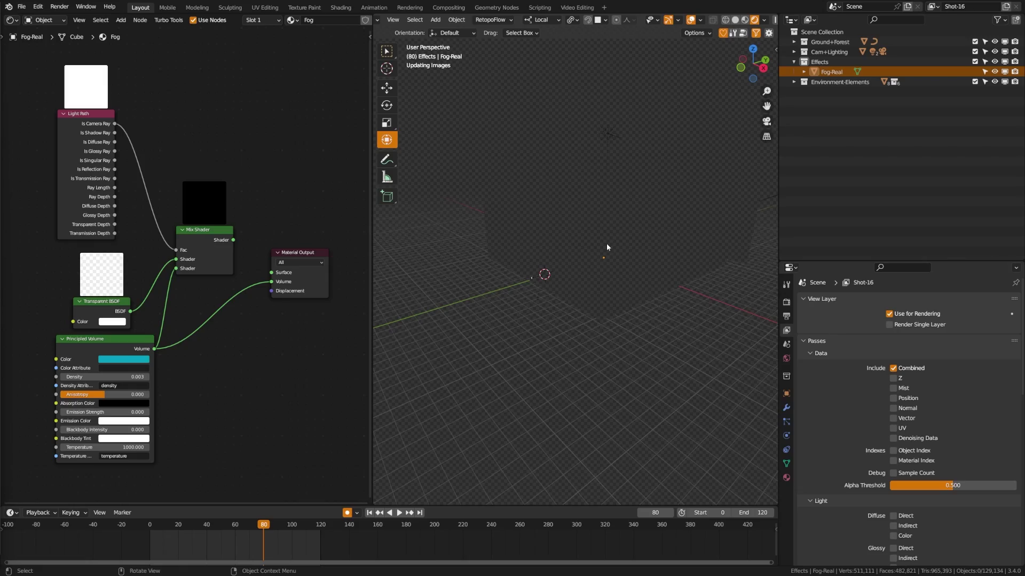
{"action": "scroll", "coordinate": [605, 311], "scroll_direction": "up", "scroll_amount": 3}
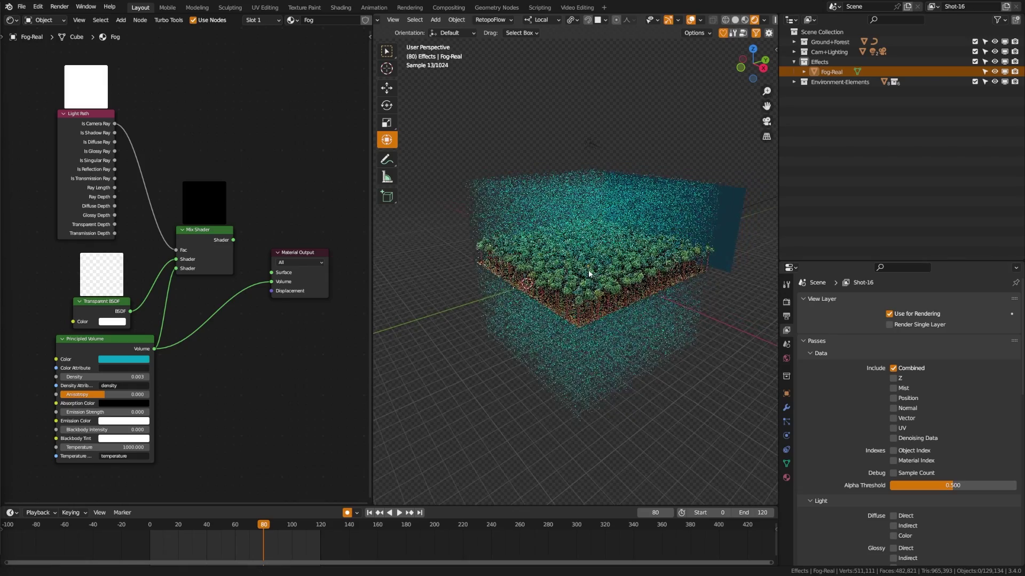
{"action": "middle_click_drag", "start_coordinate": [604, 311], "coordinate": [635, 230]}
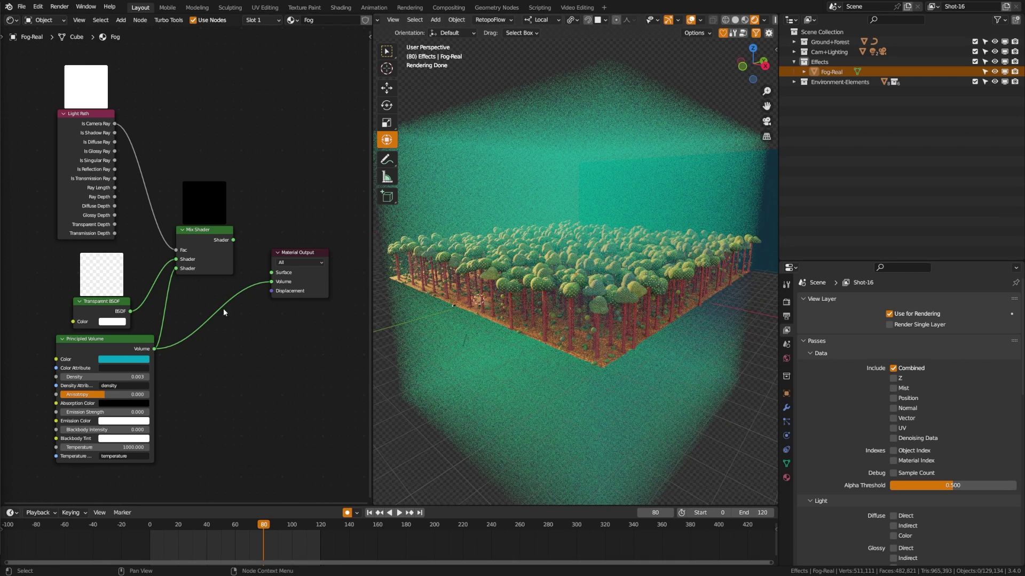
- Delete the Light Path, Transparent BSDF and Mix Shader nodes, and reposition the Principled Volume and Material Output nodes
{"action": "left_click_drag", "start_coordinate": [48, 110], "coordinate": [197, 309]}
{"action": "key", "text": "x"}
{"action": "left_click_drag", "start_coordinate": [124, 344], "coordinate": [134, 260]}
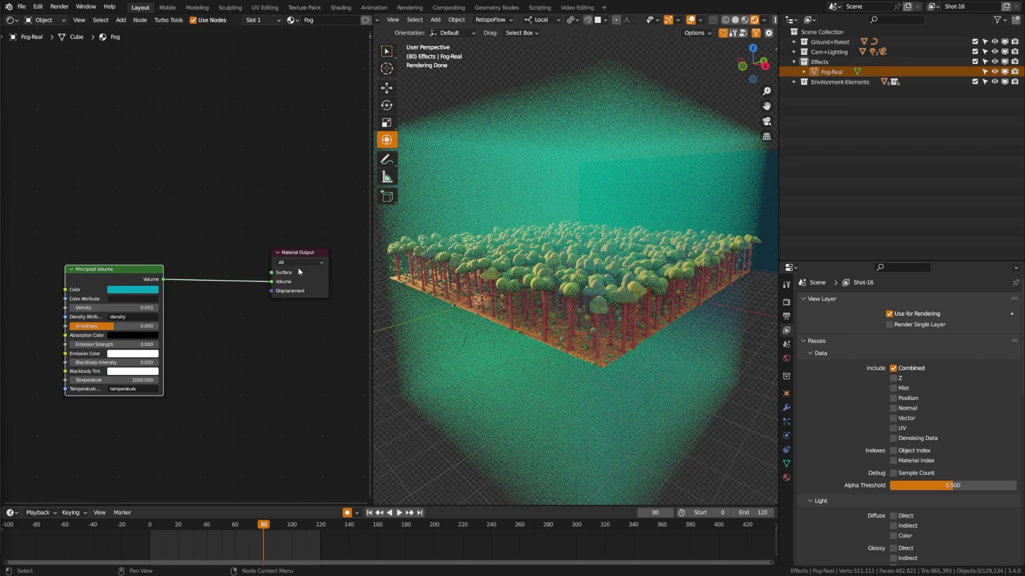
{"action": "left_click", "coordinate": [293, 252]}
{"action": "left_click_drag", "start_coordinate": [291, 255], "coordinate": [271, 256]}
{"action": "left_click", "coordinate": [118, 269]}
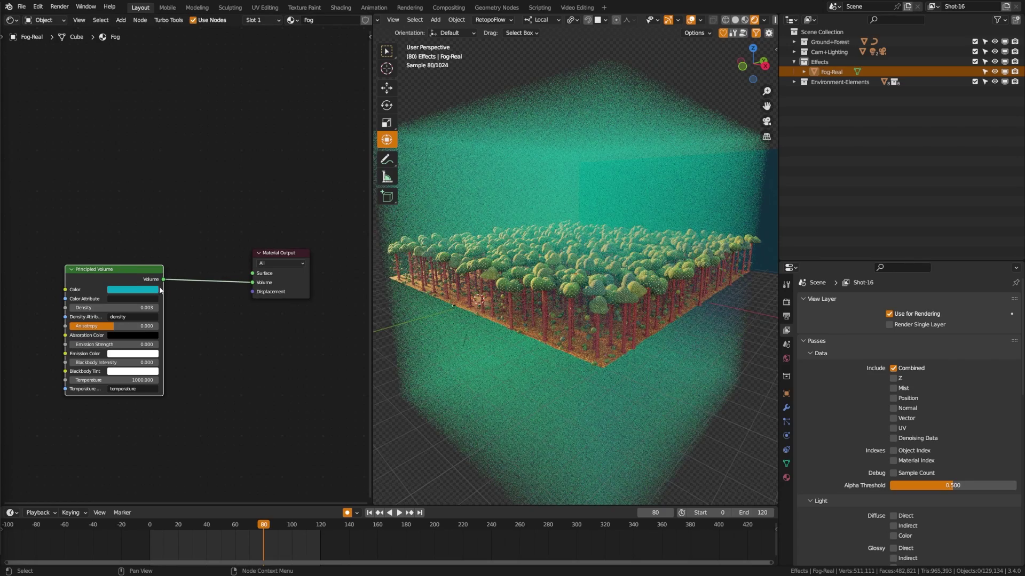
{"action": "left_click", "coordinate": [268, 354]}
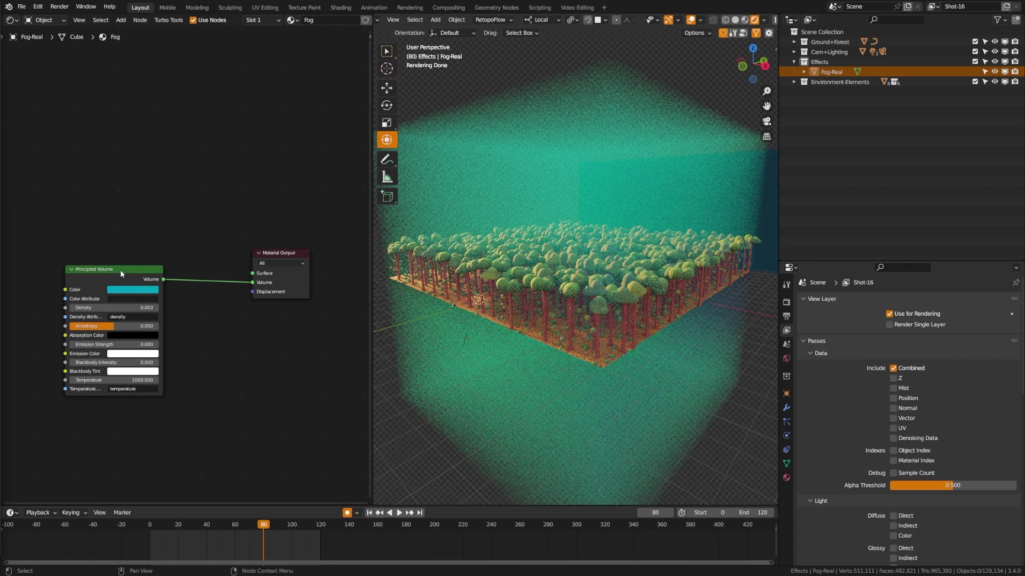
{"action": "left_click_drag", "start_coordinate": [120, 273], "coordinate": [107, 287]}
{"action": "key", "text": "z"}
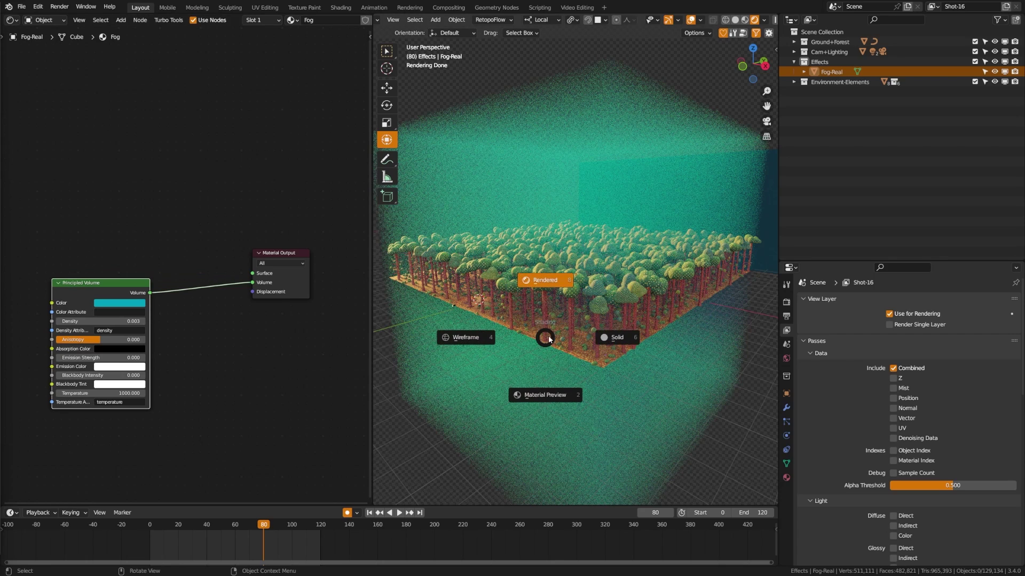
{"action": "key", "text": "Escape"}
- Add a Light Path node above the Principled Volume in the Fog material
{"action": "key", "text": "shift+a"}
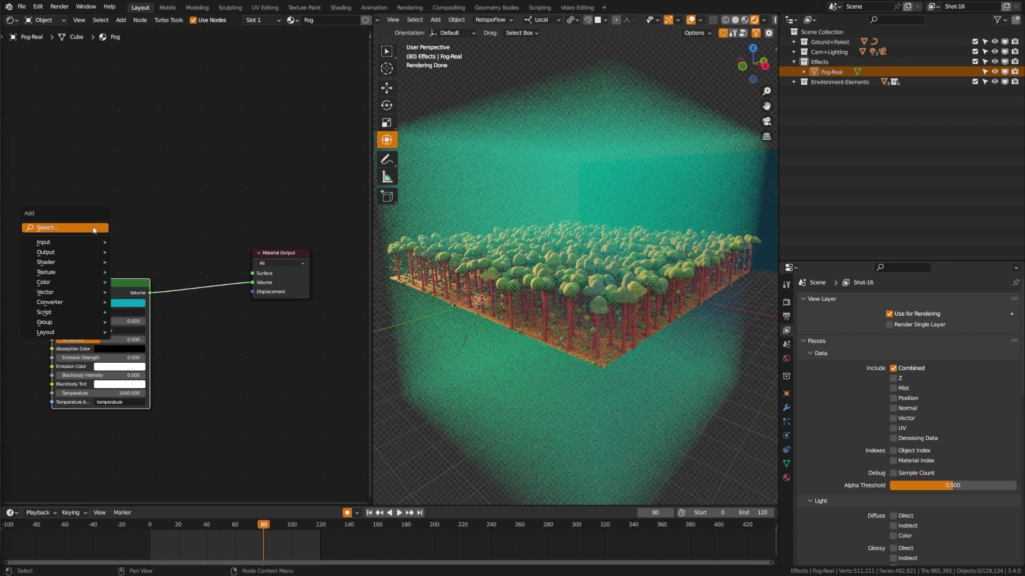
{"action": "left_click", "coordinate": [94, 229]}
{"action": "type", "text": "light"}
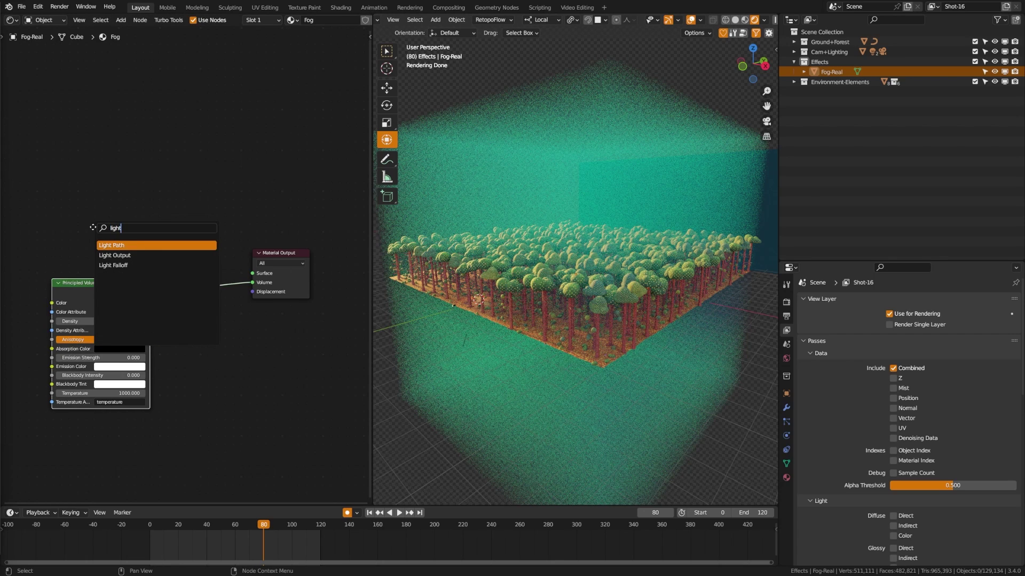
{"action": "key", "text": "Return"}
{"action": "left_click", "coordinate": [80, 142]}
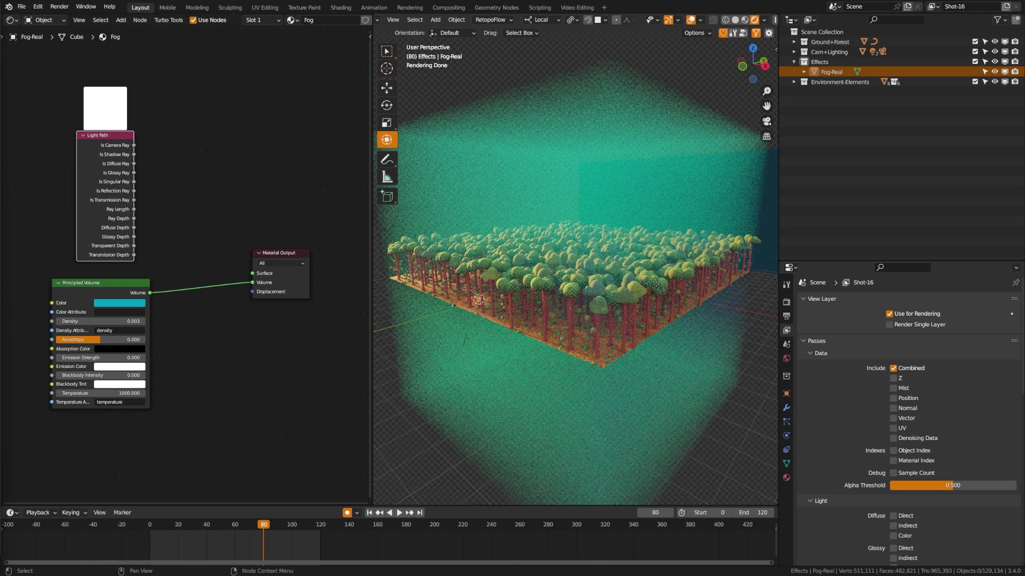
{"action": "left_click", "coordinate": [116, 139]}
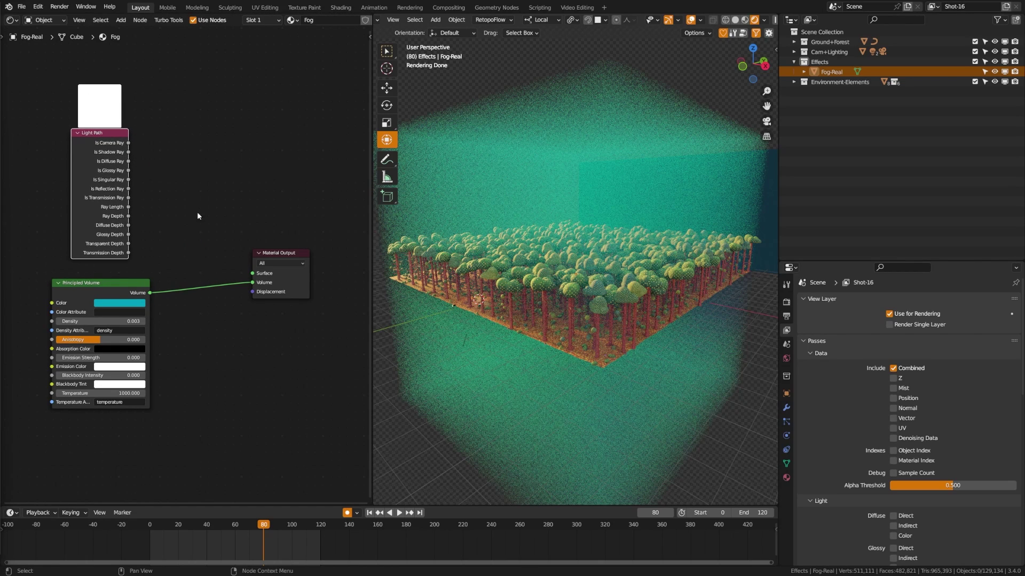
- Insert a Mix Shader before the Material Output, with Principled Volume in its second Shader input and Is Camera Ray driving Fac
{"action": "left_click", "coordinate": [215, 207]}
{"action": "key", "text": "shift+a"}
{"action": "key", "text": "shift+a"}
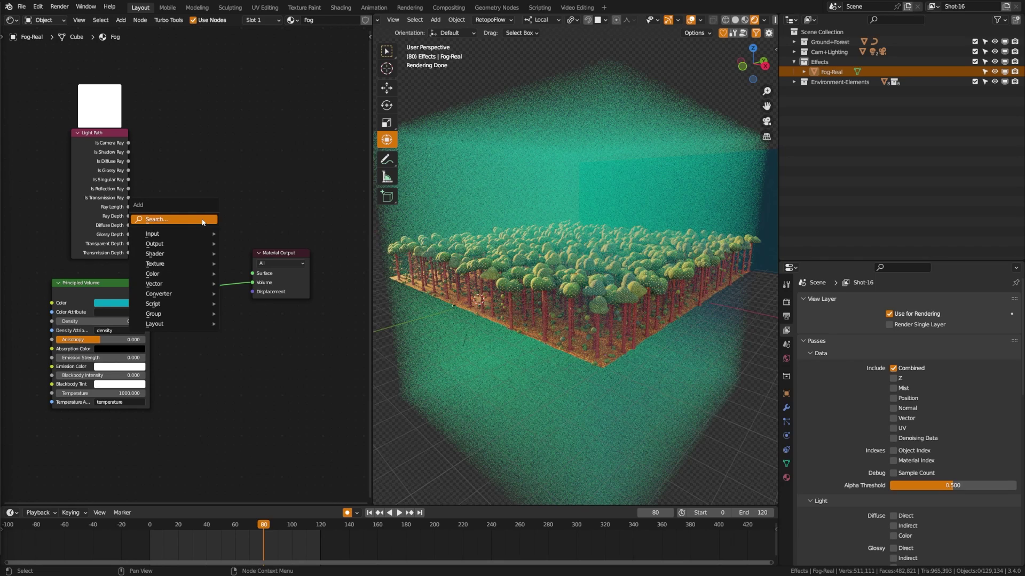
{"action": "left_click", "coordinate": [203, 220]}
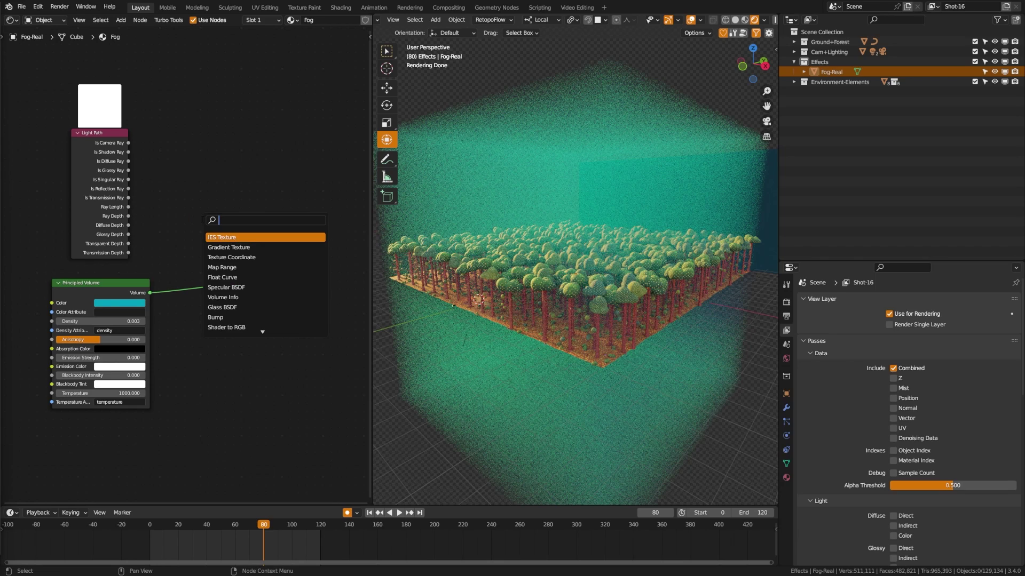
{"action": "type", "text": "mix"}
{"action": "key", "text": "Down"}
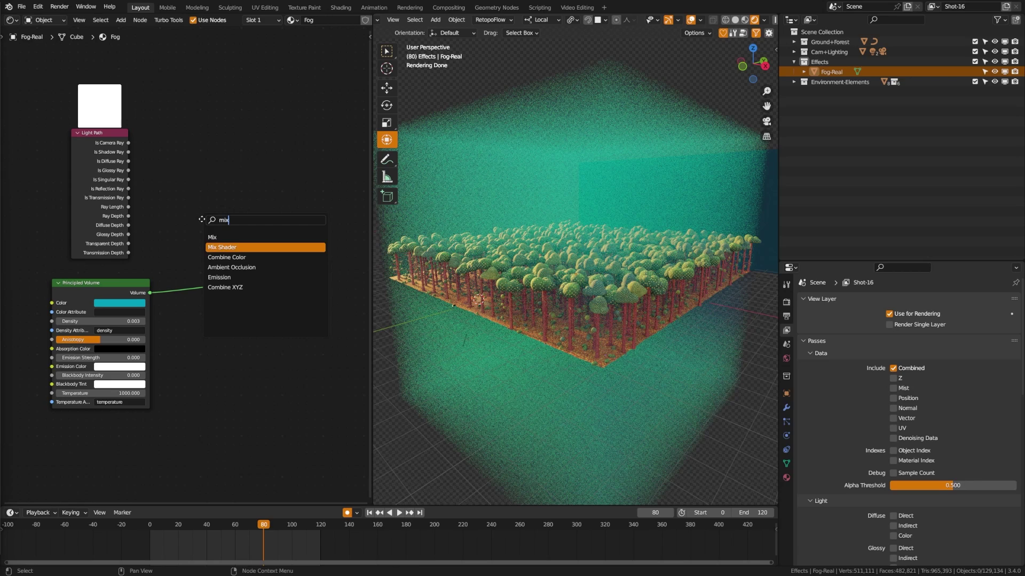
{"action": "key", "text": "Return"}
{"action": "left_click", "coordinate": [199, 266]}
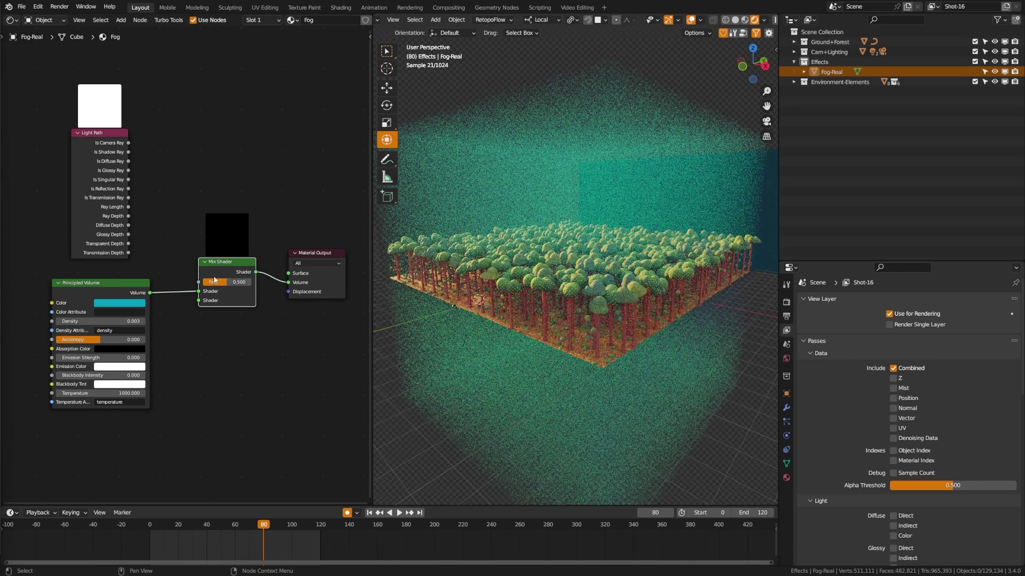
{"action": "left_click_drag", "start_coordinate": [198, 291], "coordinate": [197, 299]}
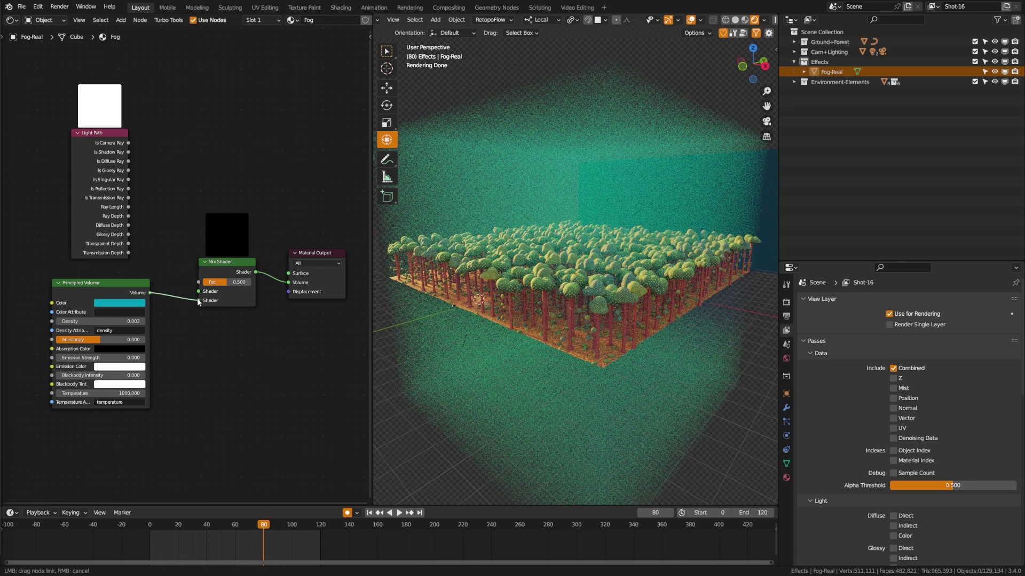
{"action": "left_click_drag", "start_coordinate": [128, 143], "coordinate": [202, 285]}
- Make room above the Principled Volume for a Transparent BSDF and connect it to the Mix Shader's first Shader input
{"action": "left_click_drag", "start_coordinate": [130, 288], "coordinate": [133, 367]}
{"action": "left_click", "coordinate": [122, 316]}
{"action": "key", "text": "shift+a"}
{"action": "type", "text": "trans"}
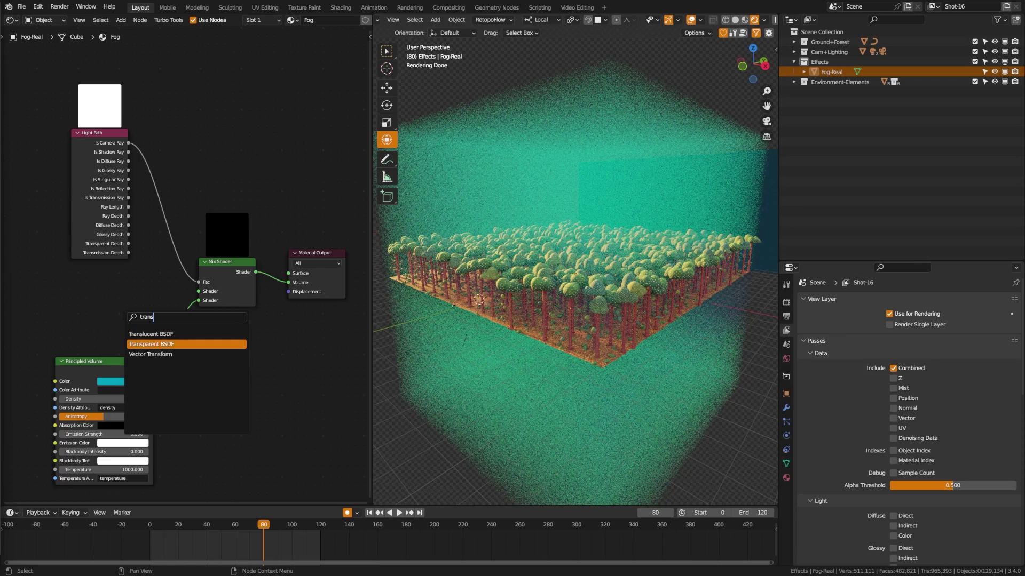
{"action": "key", "text": "ctrl+a"}
{"action": "key", "text": "Return"}
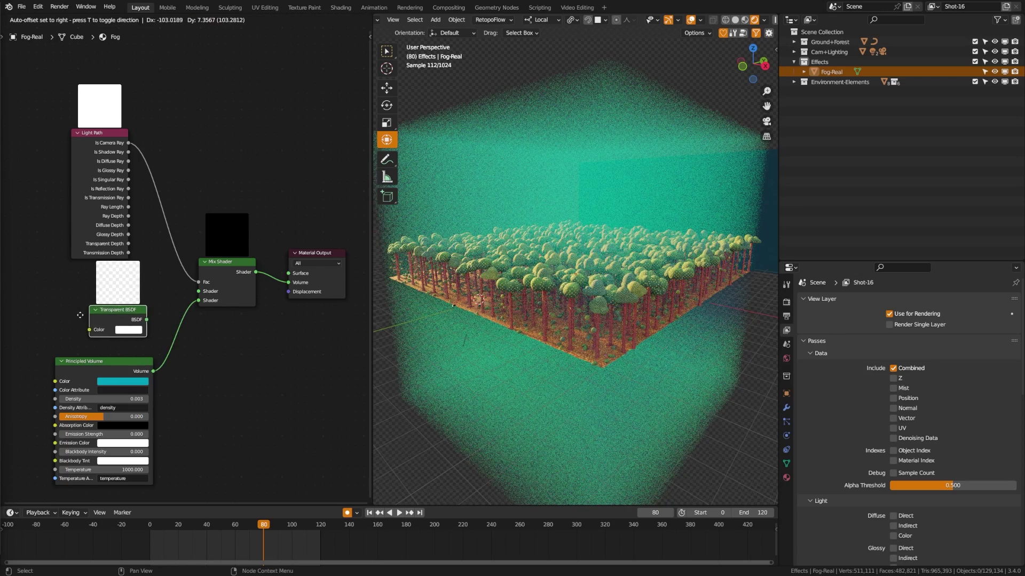
{"action": "left_click", "coordinate": [72, 318]}
{"action": "left_click_drag", "start_coordinate": [129, 321], "coordinate": [198, 293]}
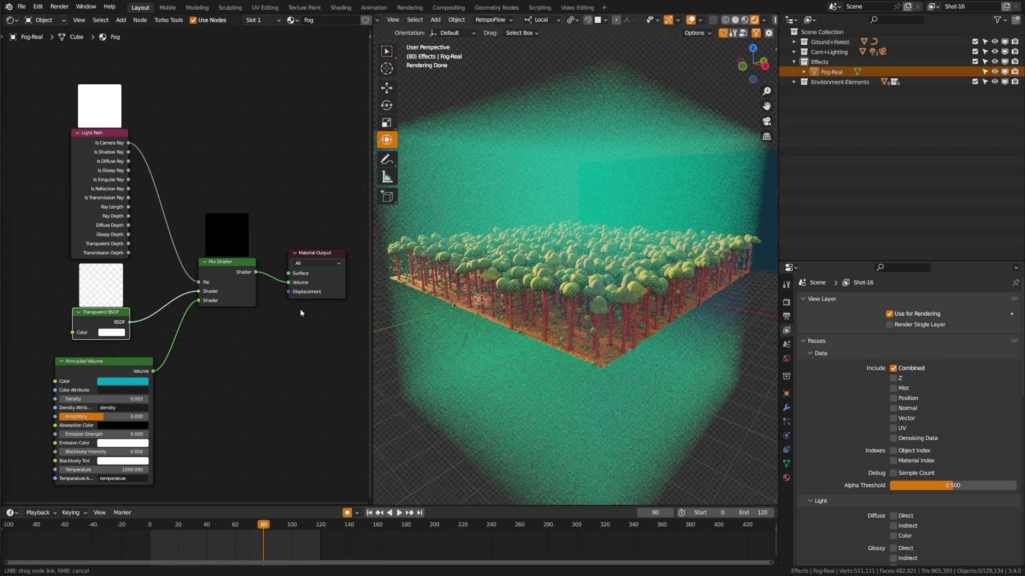
- Disable Diffuse, Glossy, Transmission and Volume Scatter ray visibility for the Fog-Real object
{"action": "left_click", "coordinate": [698, 433]}
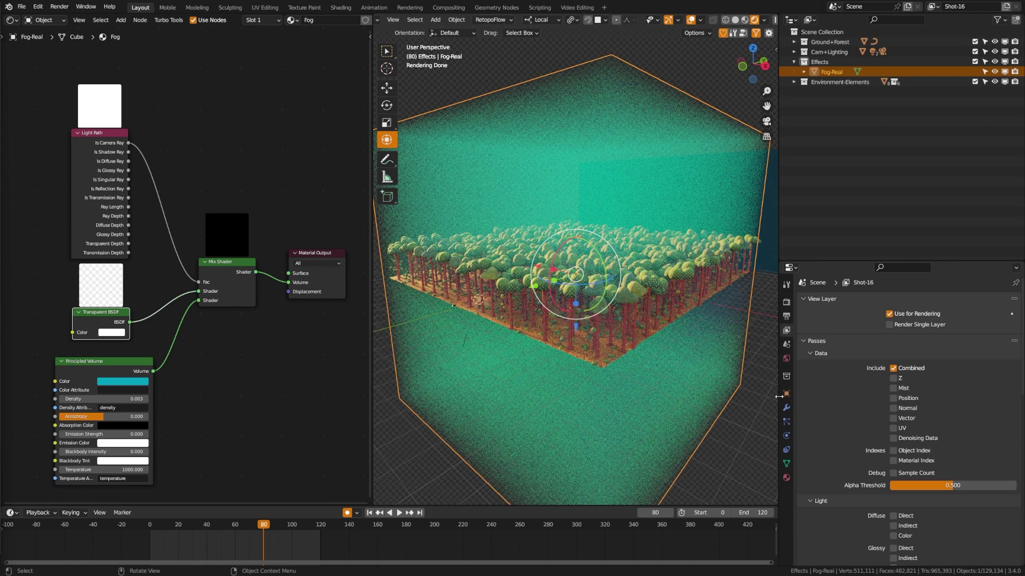
{"action": "left_click", "coordinate": [786, 393]}
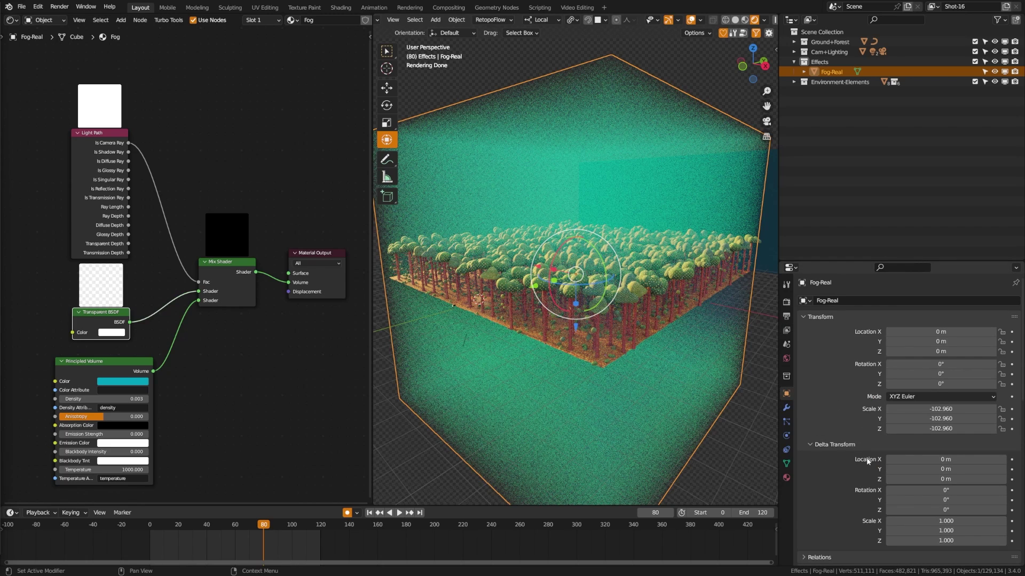
{"action": "left_click", "coordinate": [832, 318]}
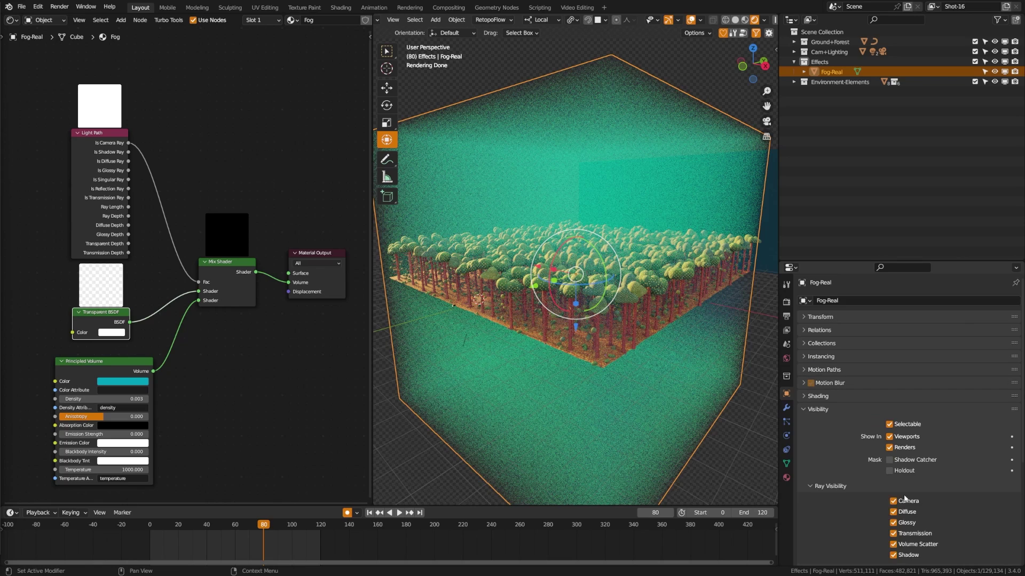
{"action": "scroll", "coordinate": [904, 498], "scroll_direction": "down", "scroll_amount": 3}
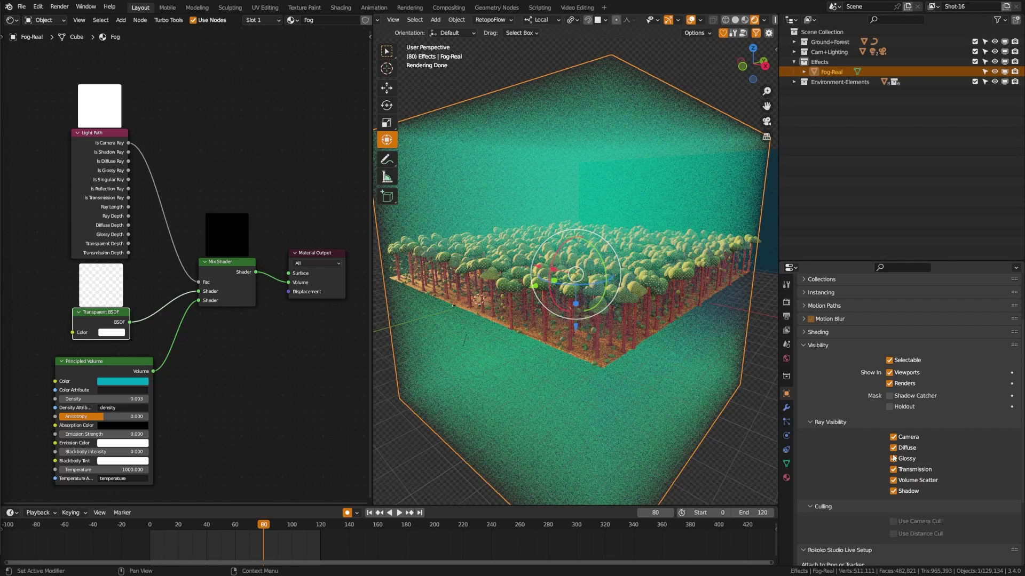
{"action": "left_click_drag", "start_coordinate": [893, 448], "coordinate": [895, 481]}
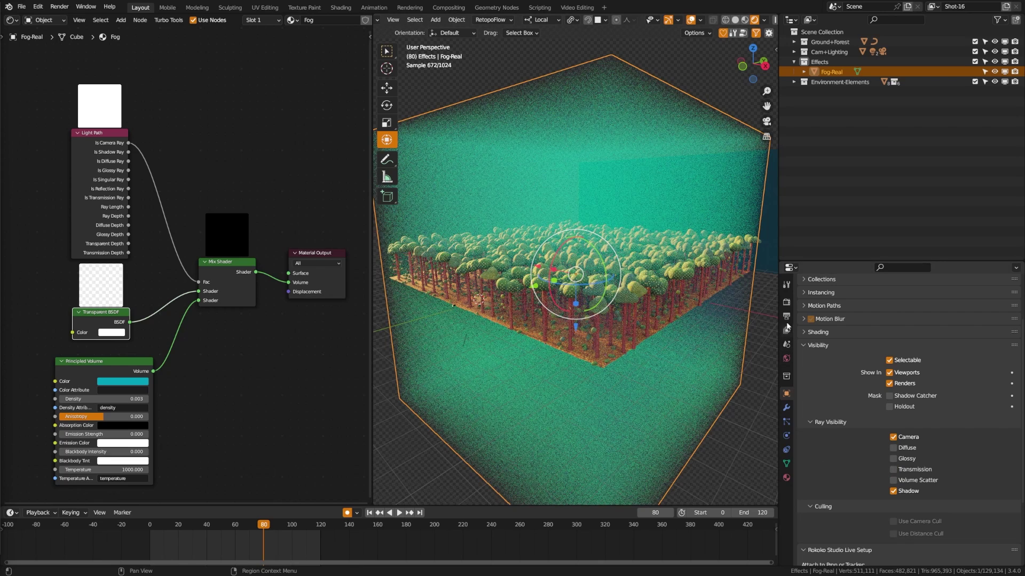
- Set the Transmission, Volume and Transparent max bounces to 2 in the Cycles light path settings
{"action": "left_click", "coordinate": [786, 316]}
{"action": "left_click", "coordinate": [786, 302]}
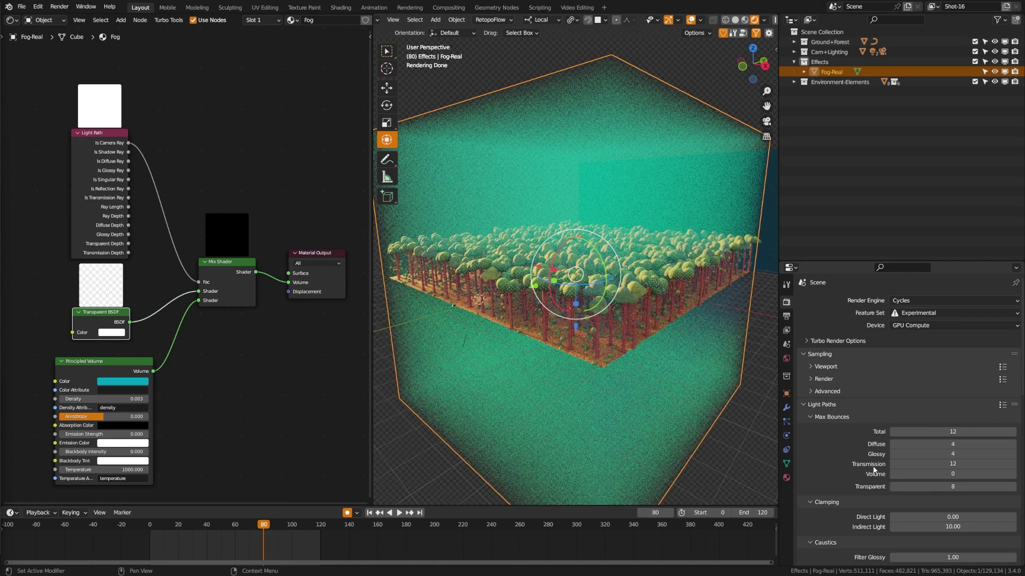
{"action": "left_click_drag", "start_coordinate": [935, 464], "coordinate": [934, 487]}
{"action": "type", "text": "2"}
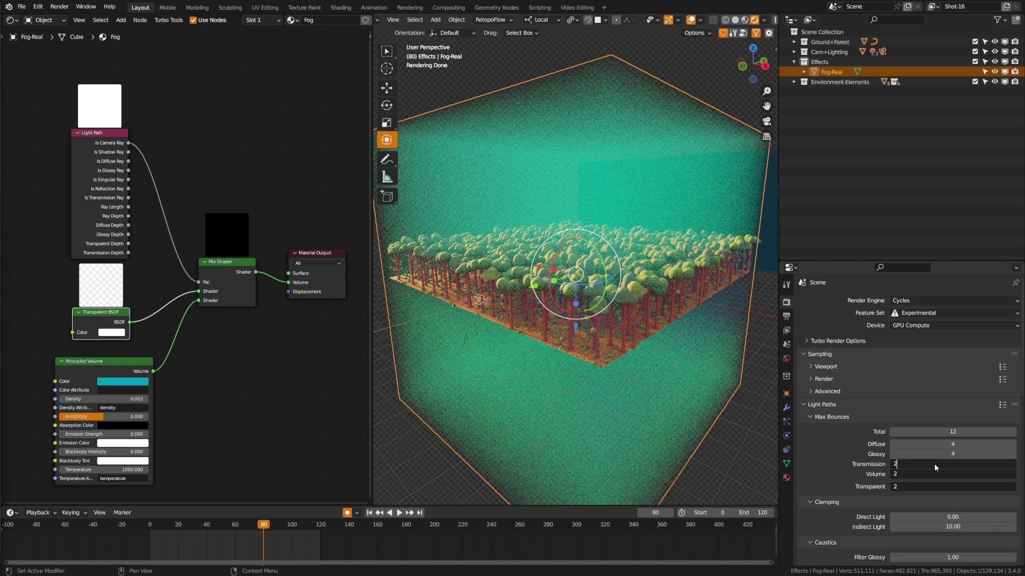
{"action": "key", "text": "Return"}
- With the viewport in solid shading, save the file and render the image at frame 80
{"action": "key", "text": "z"}
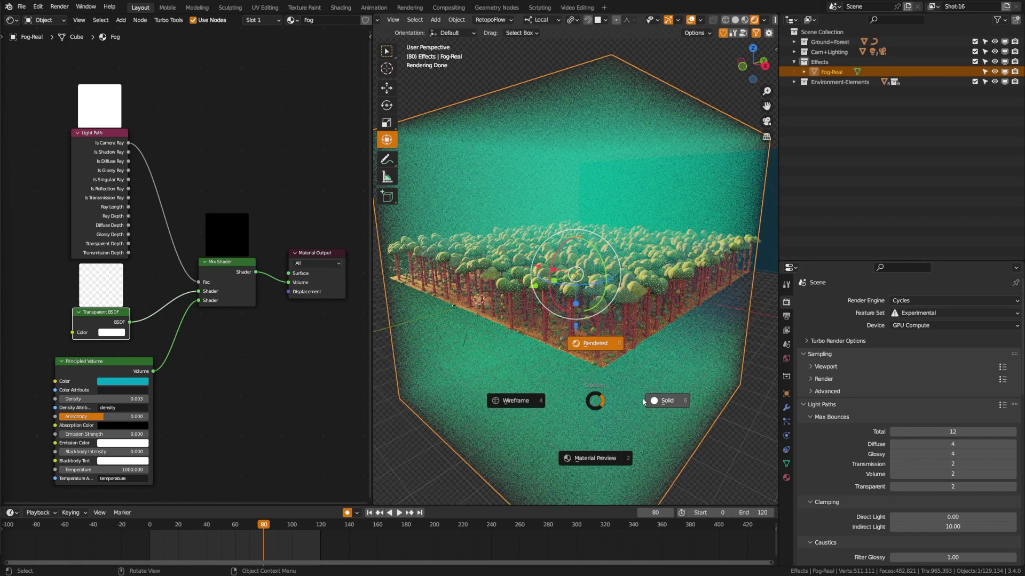
{"action": "left_click", "coordinate": [611, 391]}
{"action": "key", "text": "ctrl+s"}
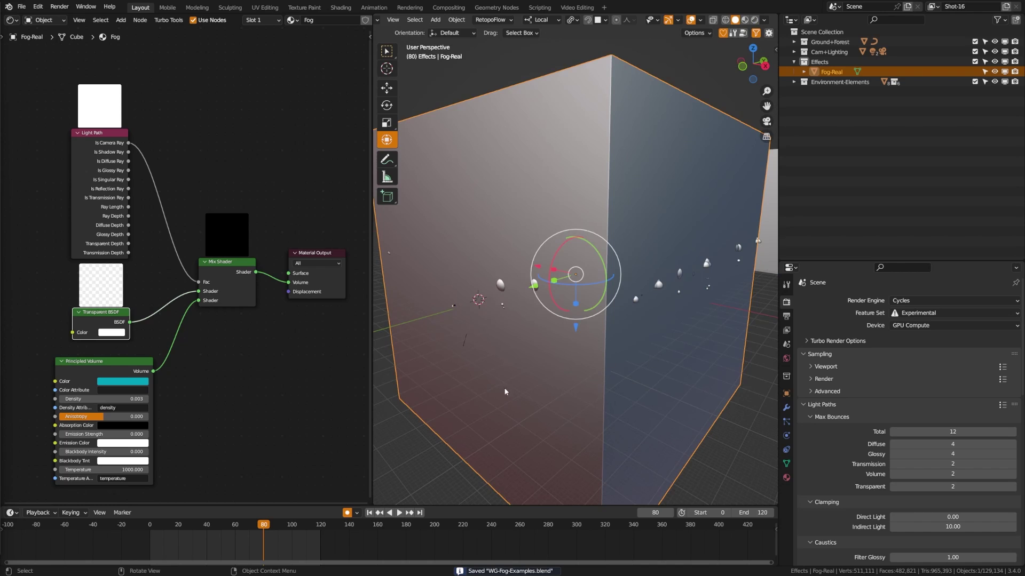
{"action": "key", "text": "F12"}
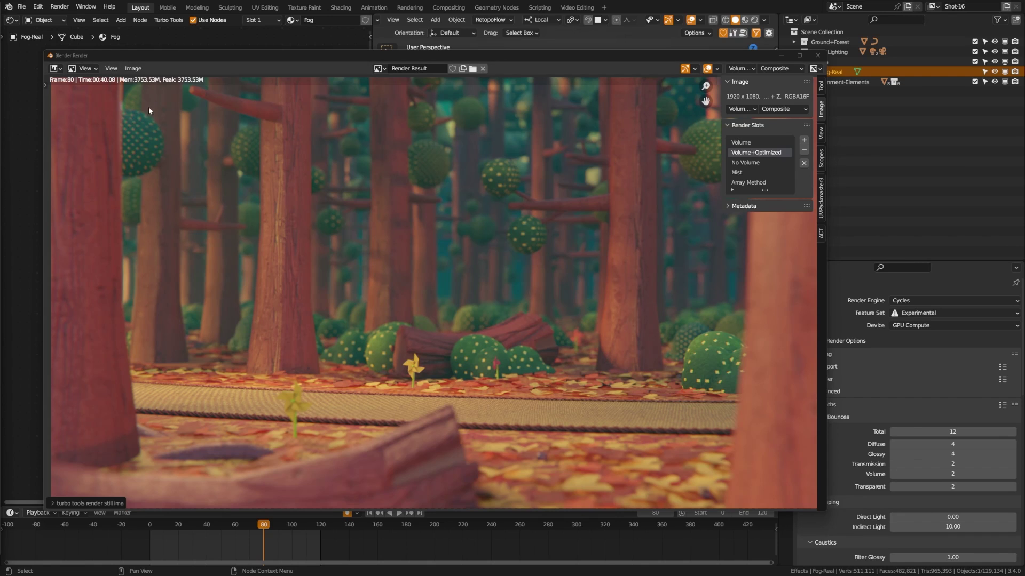
- Compare the Volume and Volume+Optimized render slots, and close the render window
{"action": "left_click", "coordinate": [751, 143]}
{"action": "left_click", "coordinate": [753, 156]}
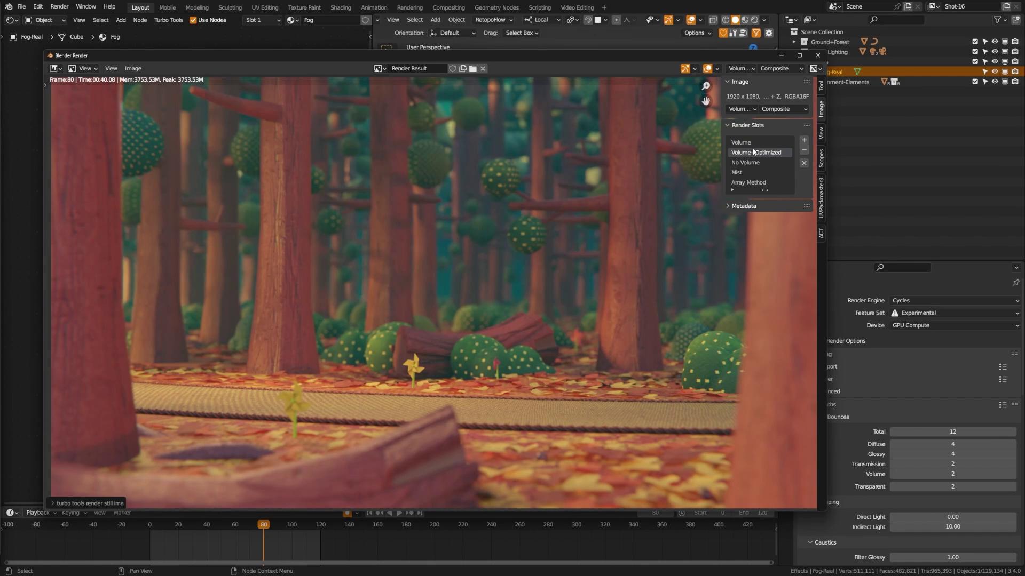
{"action": "left_click", "coordinate": [753, 143]}
{"action": "left_click", "coordinate": [754, 155]}
{"action": "key", "text": "F3"}
{"action": "key", "text": "Escape"}
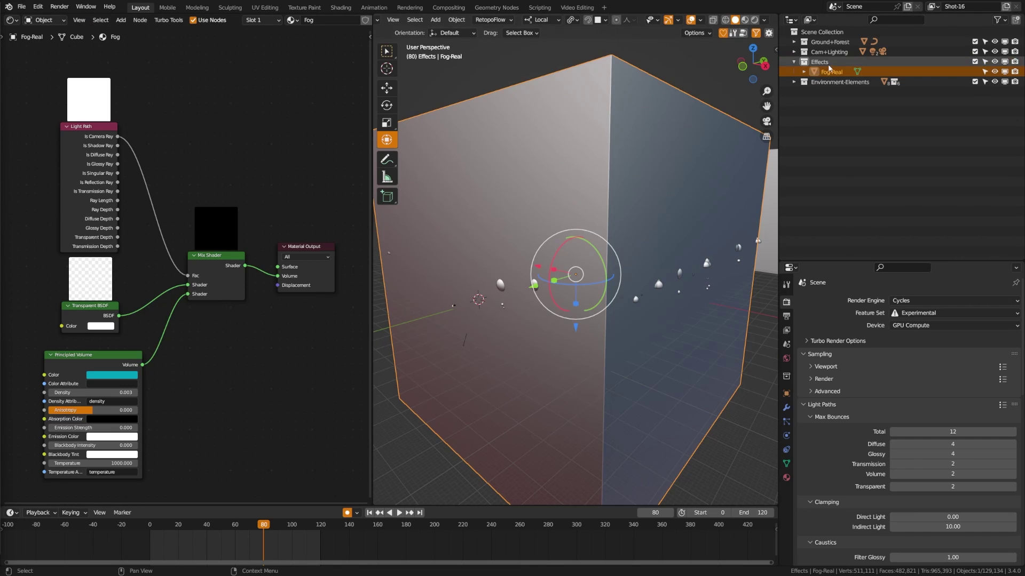
- Hide the Fog-Real cube to reveal the forest inside it
{"action": "left_click", "coordinate": [994, 72]}
{"action": "middle_click_drag", "start_coordinate": [398, 295], "coordinate": [426, 293]}
{"action": "middle_click_drag", "start_coordinate": [566, 330], "coordinate": [535, 283], "text": "shift"}
{"action": "scroll", "coordinate": [539, 332], "scroll_direction": "up", "scroll_amount": 4}
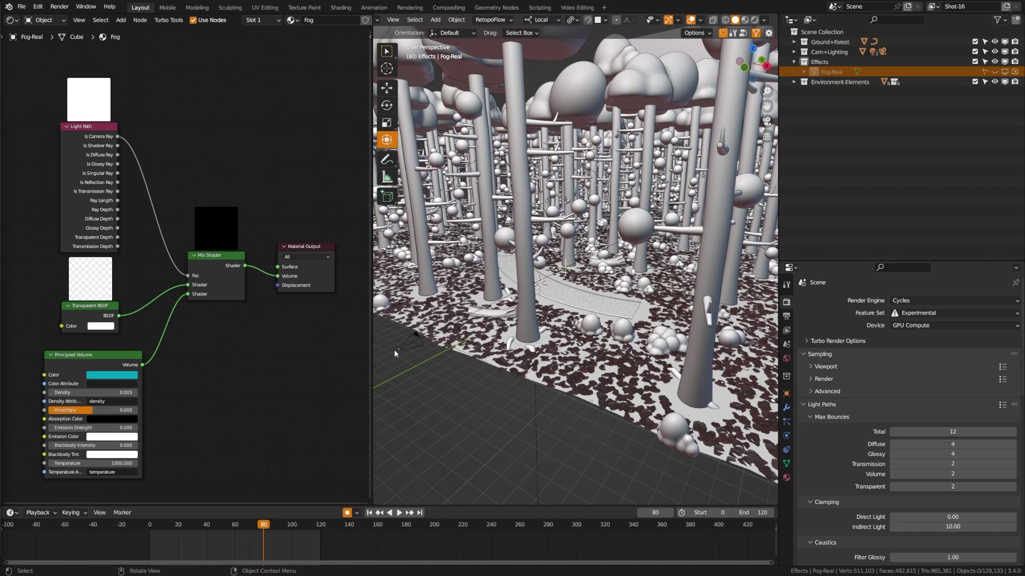
- Add a UV sphere in the forest and scale it up around the camera's framed area in camera view
{"action": "key", "text": "shift+a"}
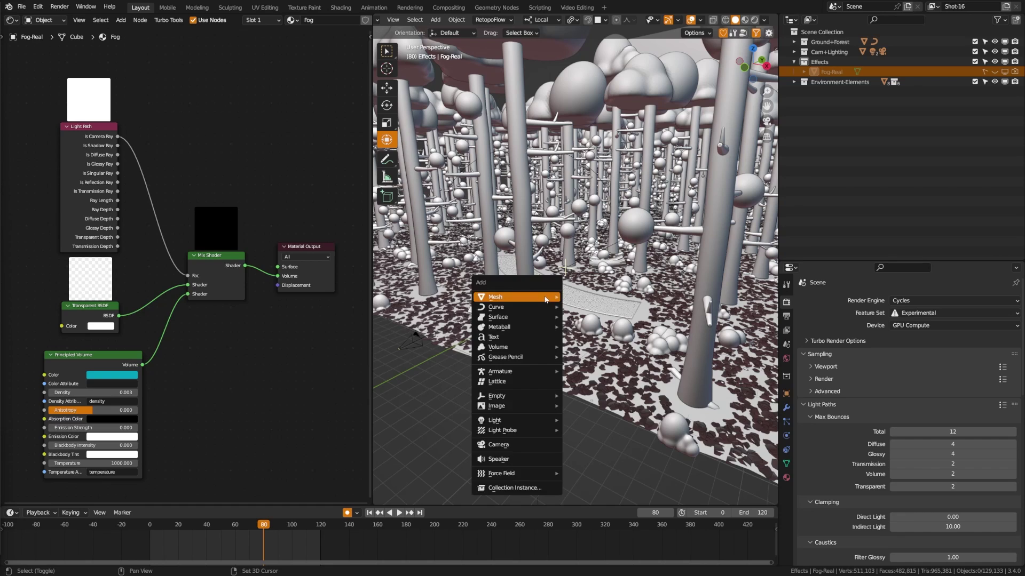
{"action": "mouse_move", "coordinate": [544, 298]}
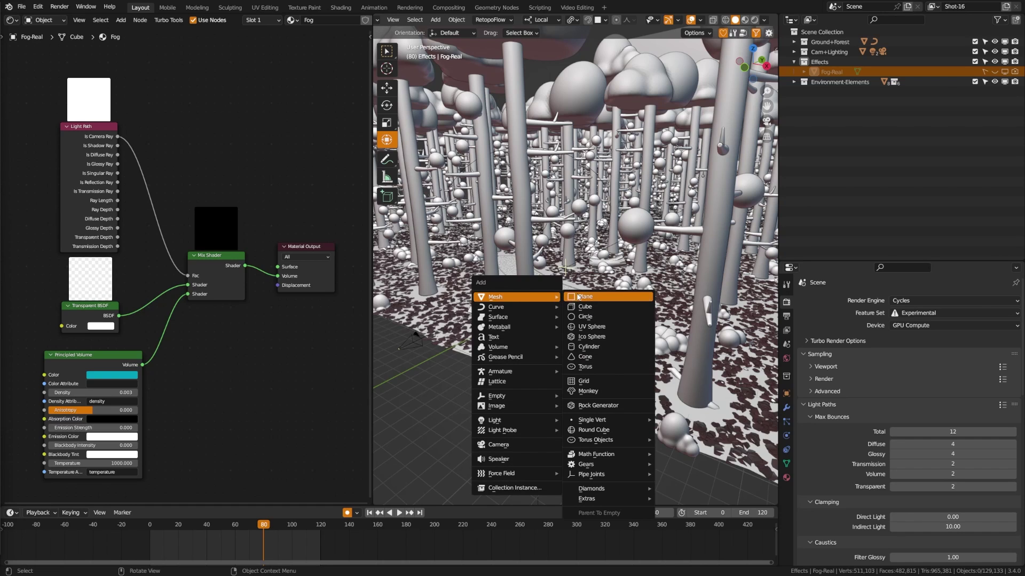
{"action": "left_click", "coordinate": [609, 327]}
{"action": "key", "text": "KP_0"}
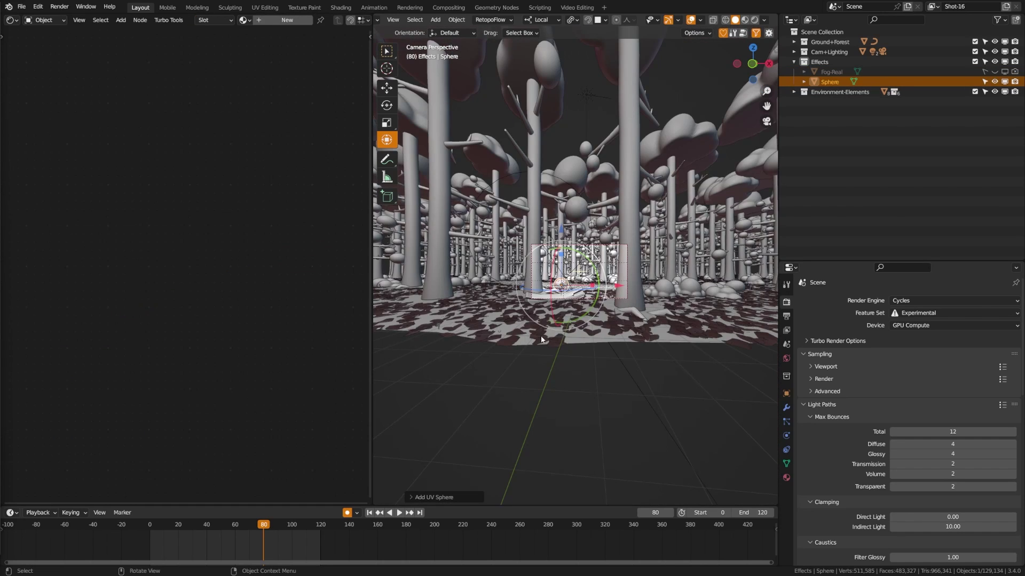
{"action": "key", "text": "Home"}
{"action": "key", "text": "s"}
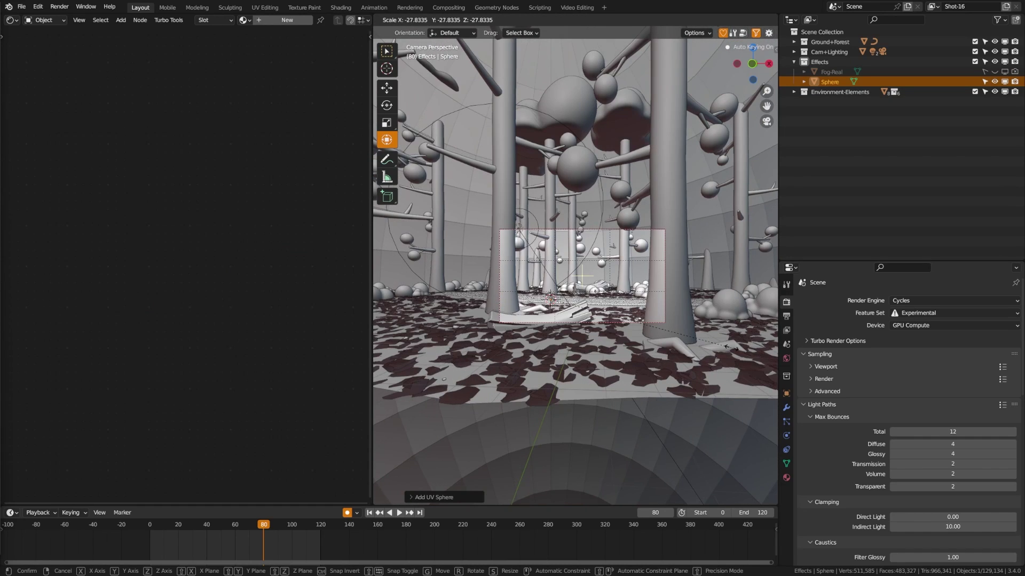
{"action": "left_click", "coordinate": [630, 339]}
{"action": "scroll", "coordinate": [630, 339], "scroll_direction": "up", "scroll_amount": 2}
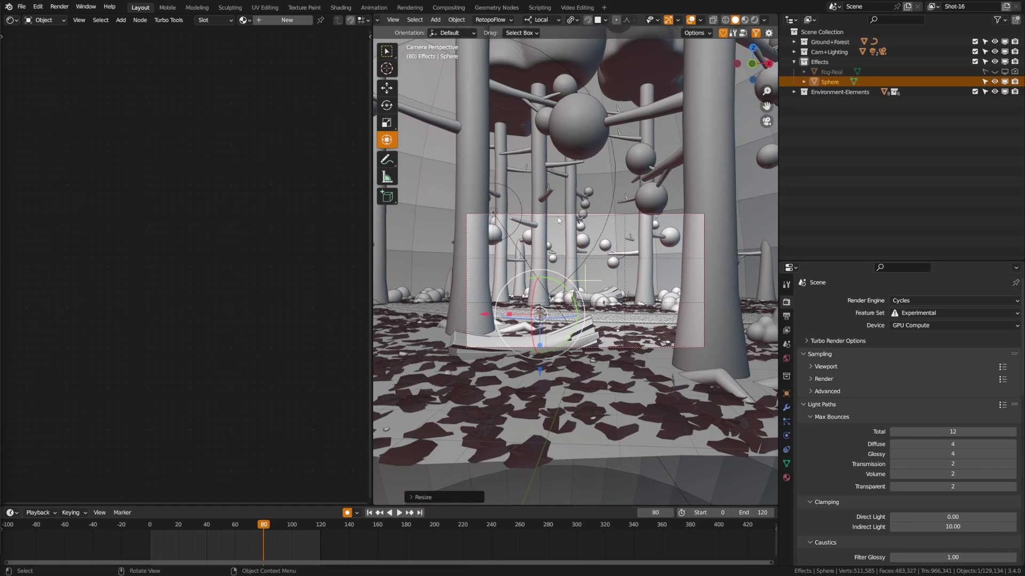
{"action": "key", "text": "s"}
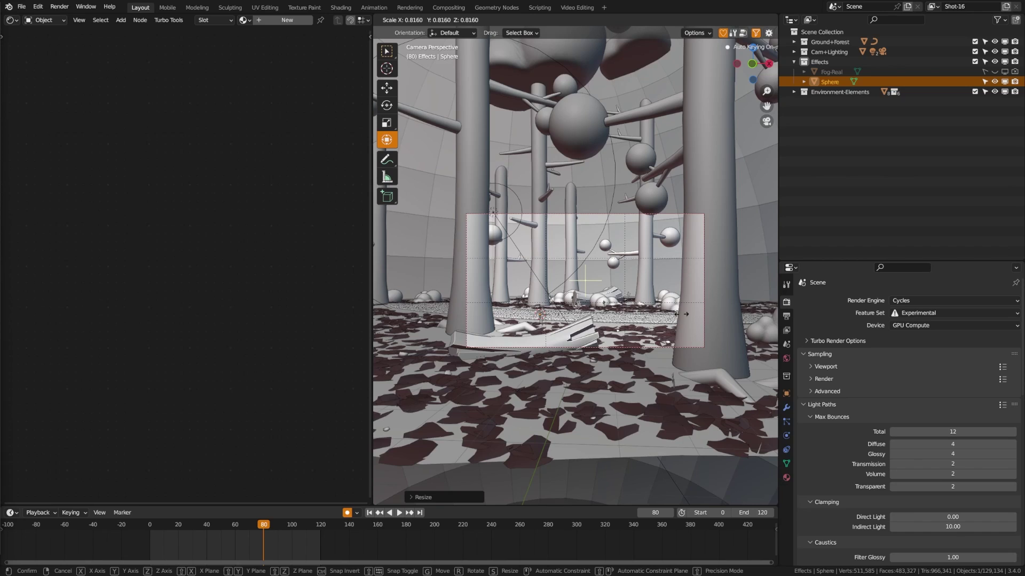
{"action": "left_click", "coordinate": [695, 352]}
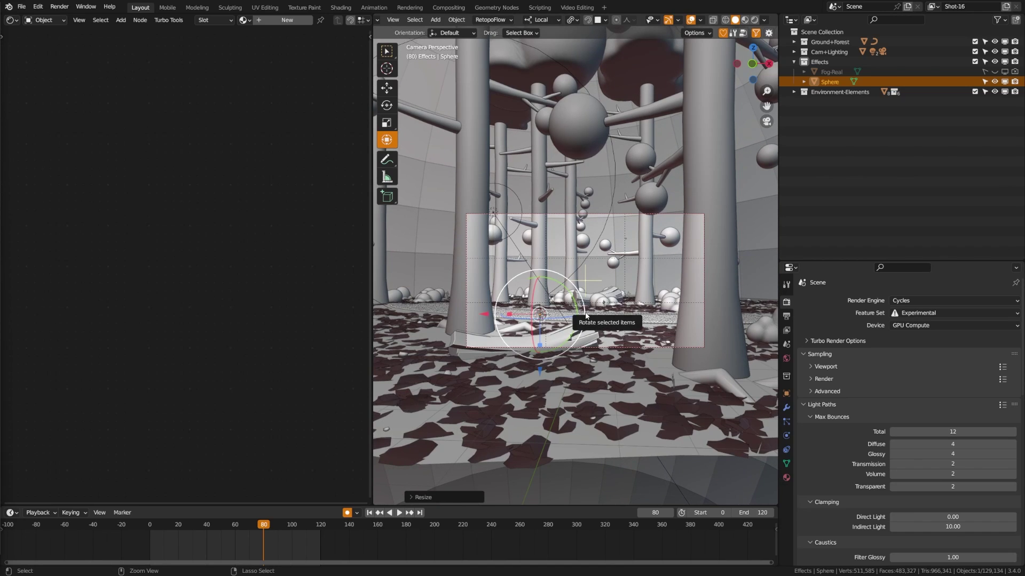
- Add a level 1 Subdivision modifier to the sphere and shade it smooth
{"action": "key", "text": "ctrl+1"}
{"action": "right_click", "coordinate": [426, 252]}
{"action": "left_click", "coordinate": [413, 253]}
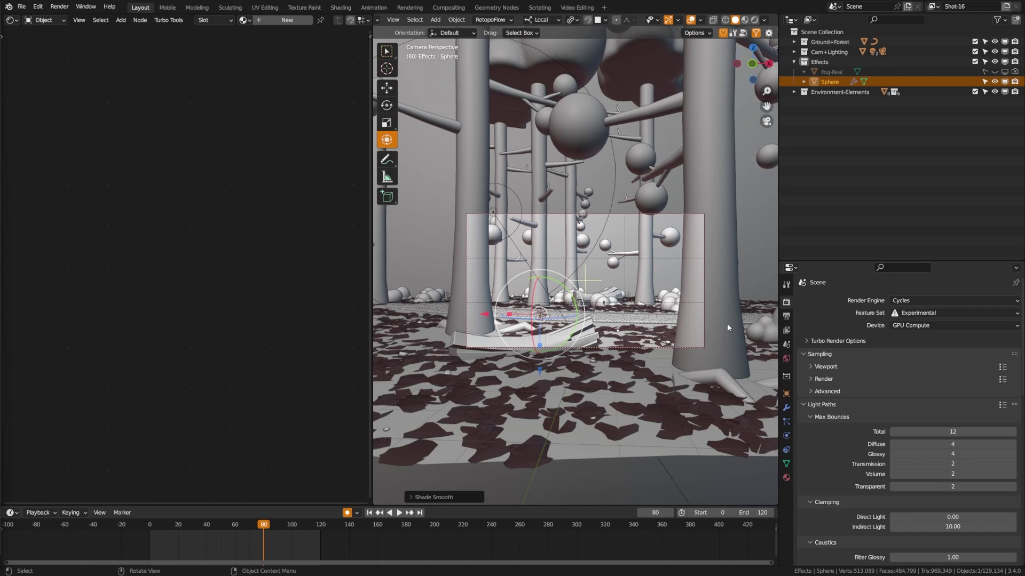
- Rename the sphere as Fog-Fake
{"action": "double_click", "coordinate": [829, 81]}
{"action": "key", "text": "BackSpace"}
{"action": "type", "text": "F"}
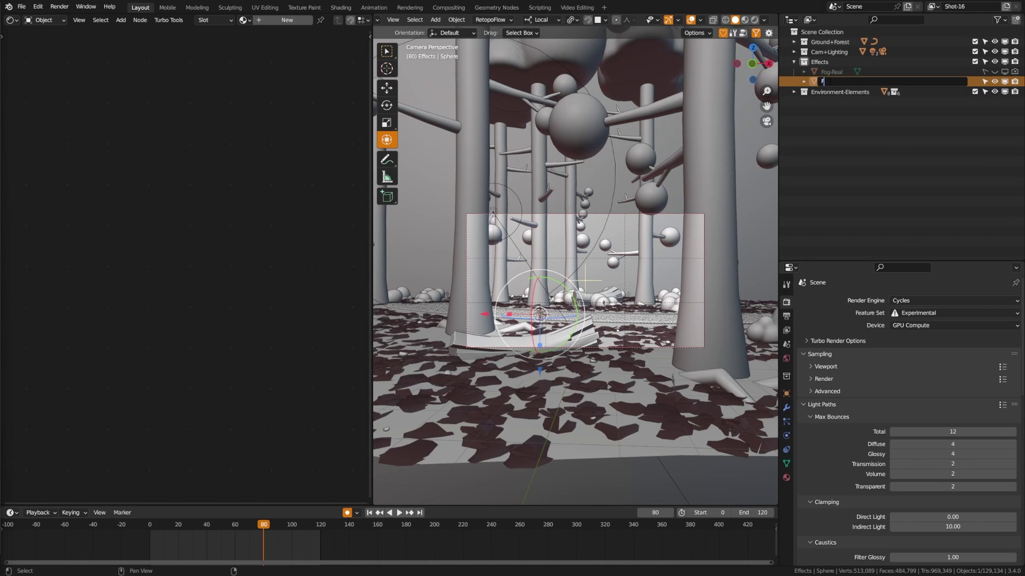
{"action": "type", "text": "og-Fake"}
{"action": "key", "text": "Return"}
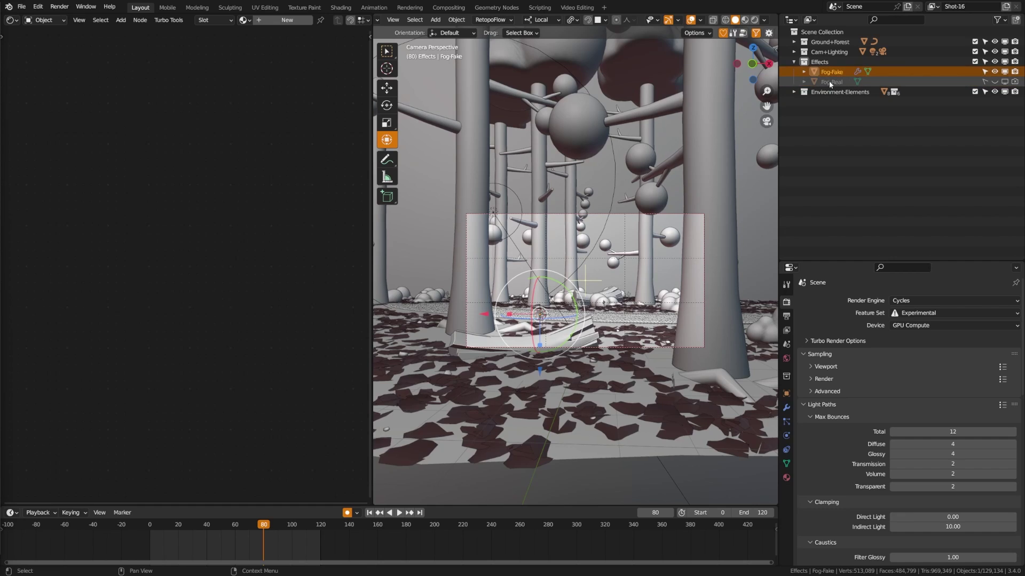
- Add an Array modifier to Fog-Fake and turn off its Relative Offset
{"action": "left_click", "coordinate": [786, 407]}
{"action": "left_click", "coordinate": [803, 316]}
{"action": "left_click", "coordinate": [822, 301]}
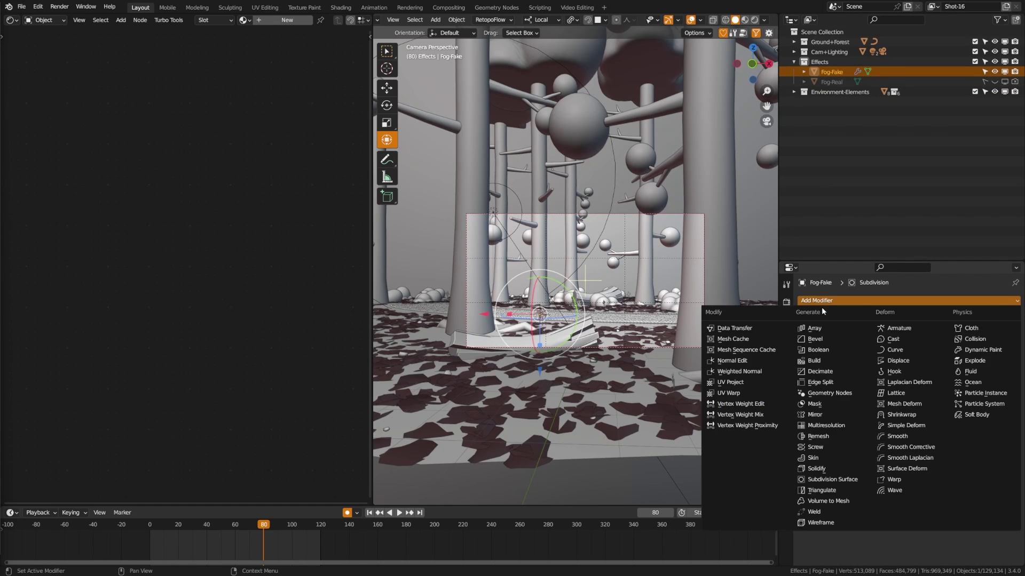
{"action": "left_click", "coordinate": [829, 329]}
{"action": "scroll", "coordinate": [595, 311], "scroll_direction": "down", "scroll_amount": 5}
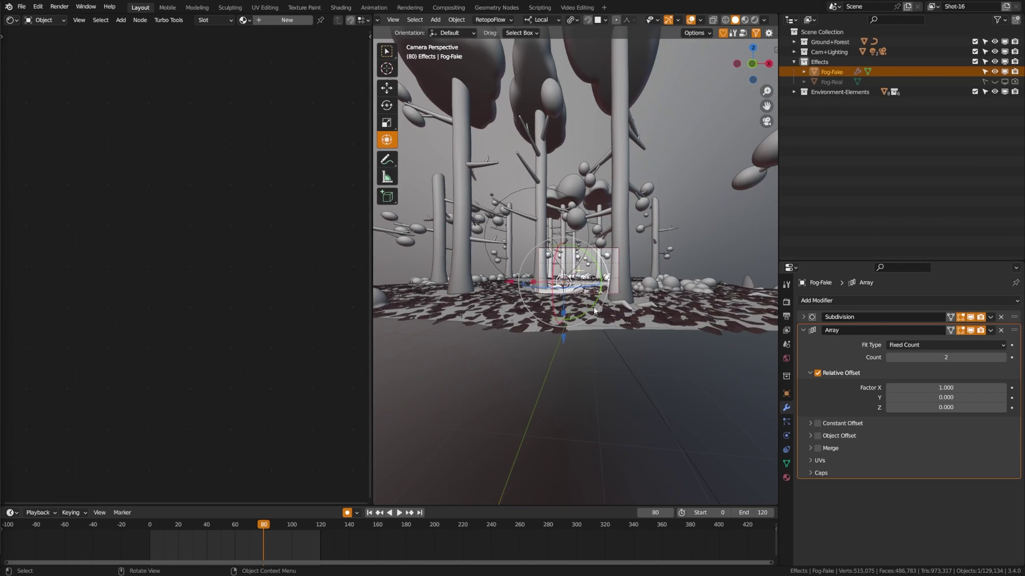
{"action": "middle_click_drag", "start_coordinate": [688, 316], "coordinate": [665, 322]}
{"action": "scroll", "coordinate": [666, 323], "scroll_direction": "down", "scroll_amount": 10}
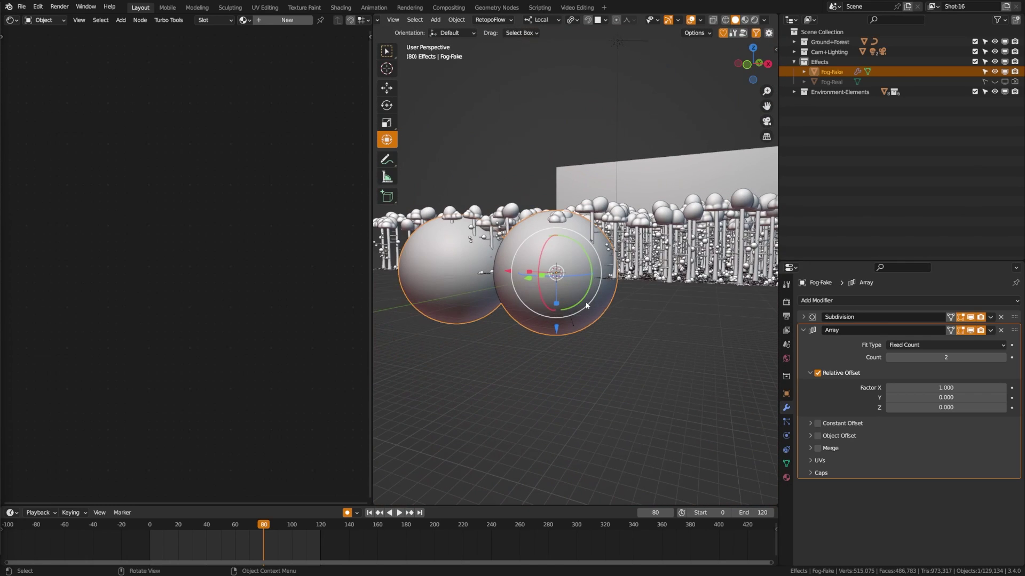
{"action": "middle_click_drag", "start_coordinate": [477, 278], "coordinate": [479, 288], "text": "shift"}
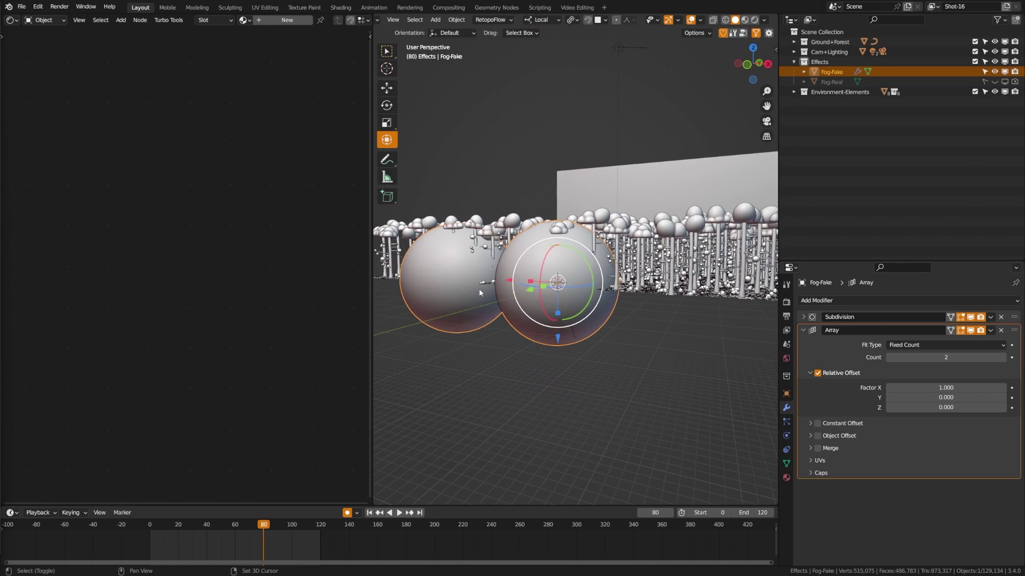
{"action": "left_click", "coordinate": [817, 373]}
{"action": "left_click", "coordinate": [809, 373]}
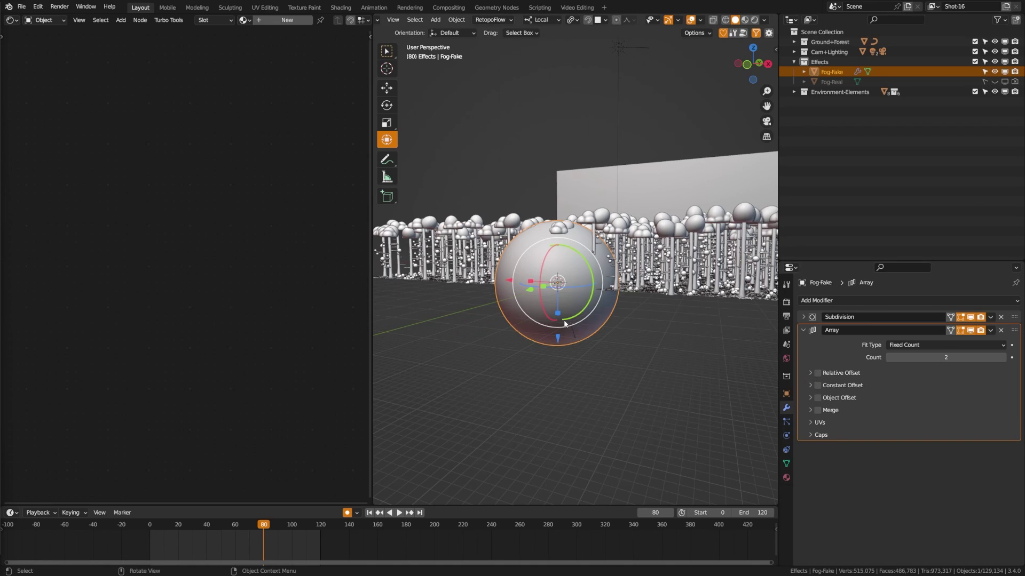
- Switch the viewport to wireframe shading and add an Empty at the sphere's center
{"action": "scroll", "coordinate": [566, 325], "scroll_direction": "up", "scroll_amount": 5}
{"action": "key", "text": "z"}
{"action": "left_click", "coordinate": [526, 336]}
{"action": "mouse_move", "coordinate": [561, 352]}
{"action": "middle_mouse_down"}
{"action": "mouse_move", "coordinate": [542, 363]}
{"action": "mouse_move", "coordinate": [568, 357]}
{"action": "middle_mouse_up"}
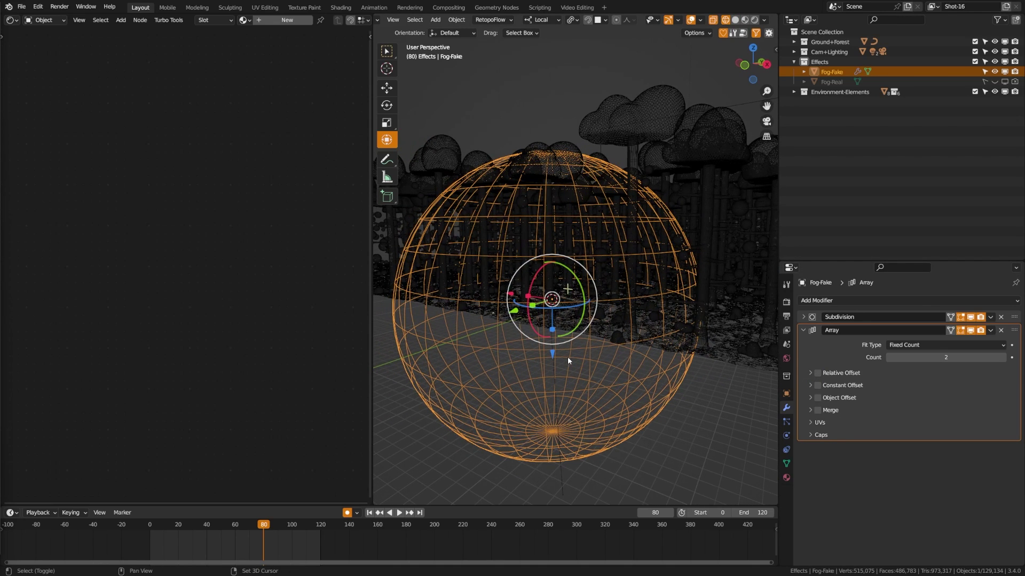
{"action": "key", "text": "shift+a"}
{"action": "mouse_move", "coordinate": [568, 356]}
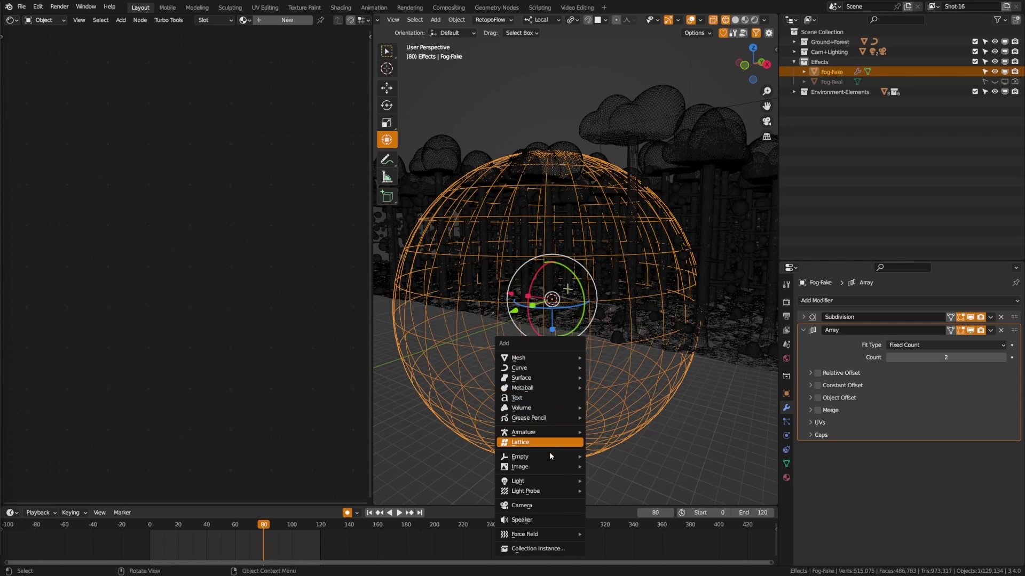
{"action": "mouse_move", "coordinate": [550, 457]}
{"action": "left_click", "coordinate": [610, 467]}
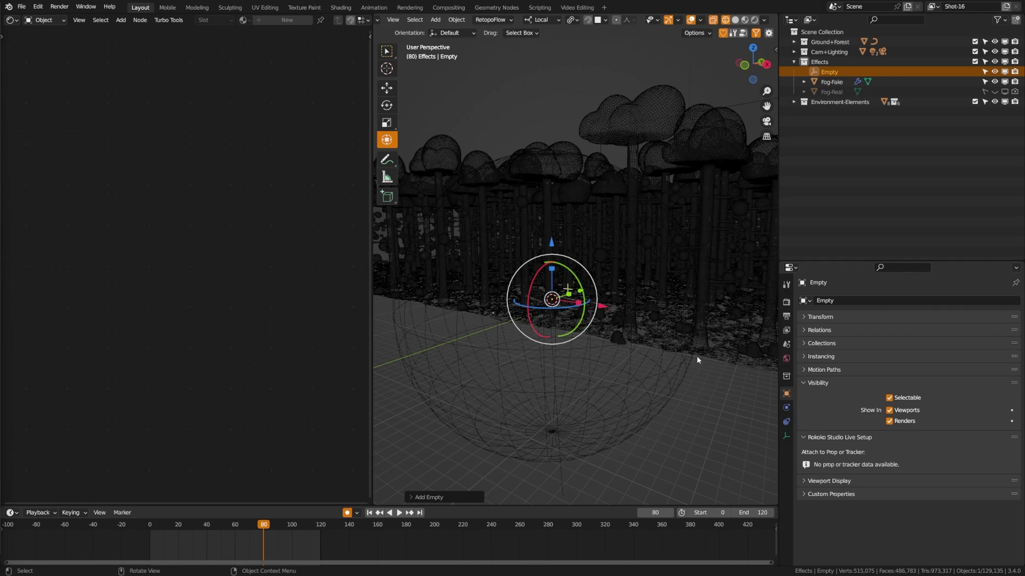
- Rename the empty as Array Scale
{"action": "double_click", "coordinate": [829, 72]}
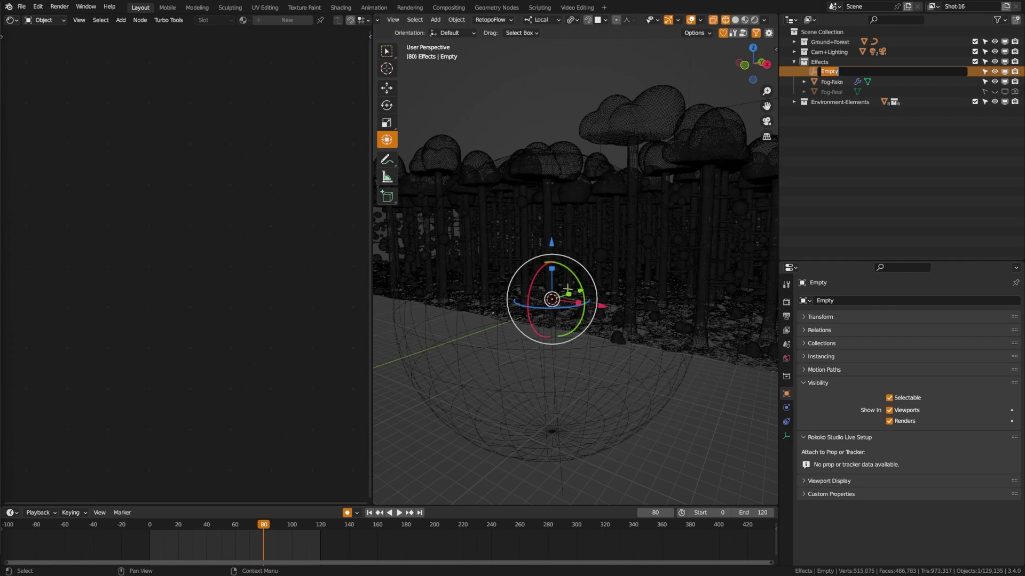
{"action": "type", "text": "Array Scale"}
{"action": "key", "text": "Return"}
- Enable Object Offset in Fog-Fake's Array modifier and assign Array Scale as the offset object
{"action": "left_click", "coordinate": [635, 427]}
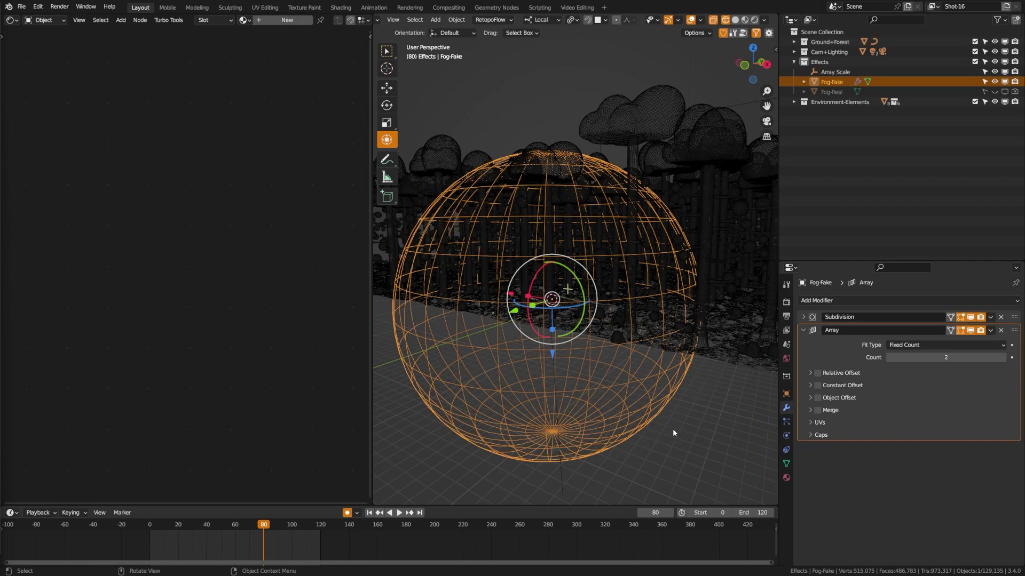
{"action": "left_click", "coordinate": [811, 398]}
{"action": "left_click", "coordinate": [1001, 413]}
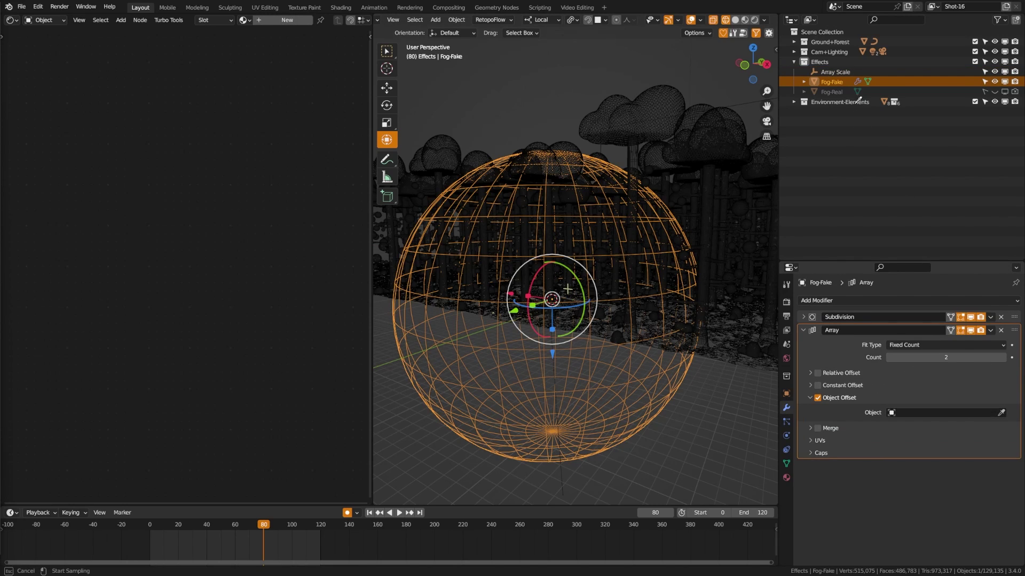
{"action": "left_click", "coordinate": [835, 71]}
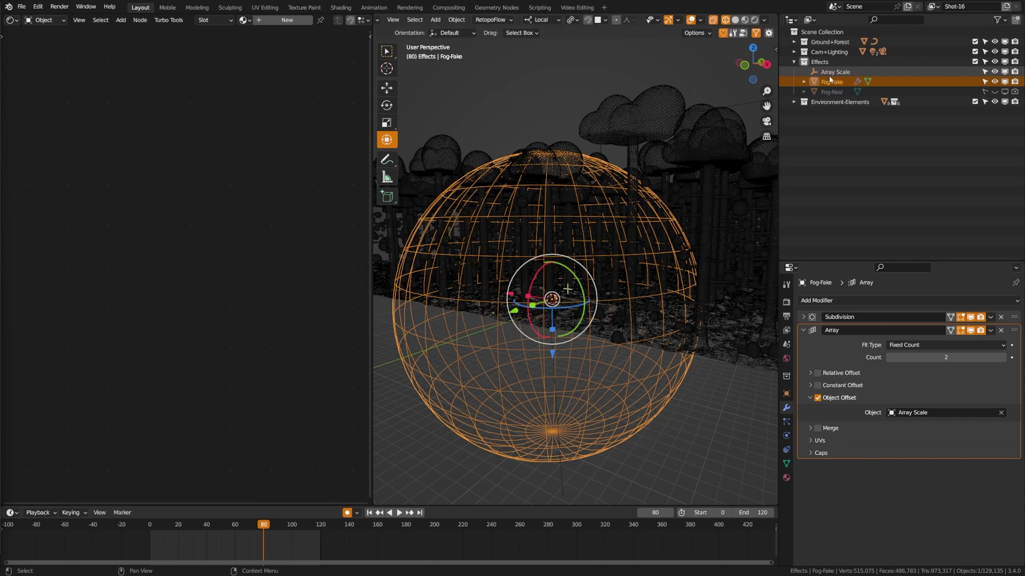
- Scale up the Array Scale empty so the arrayed sphere copy grows slightly, and return the viewport to solid shading
{"action": "left_click", "coordinate": [829, 73]}
{"action": "key", "text": "s"}
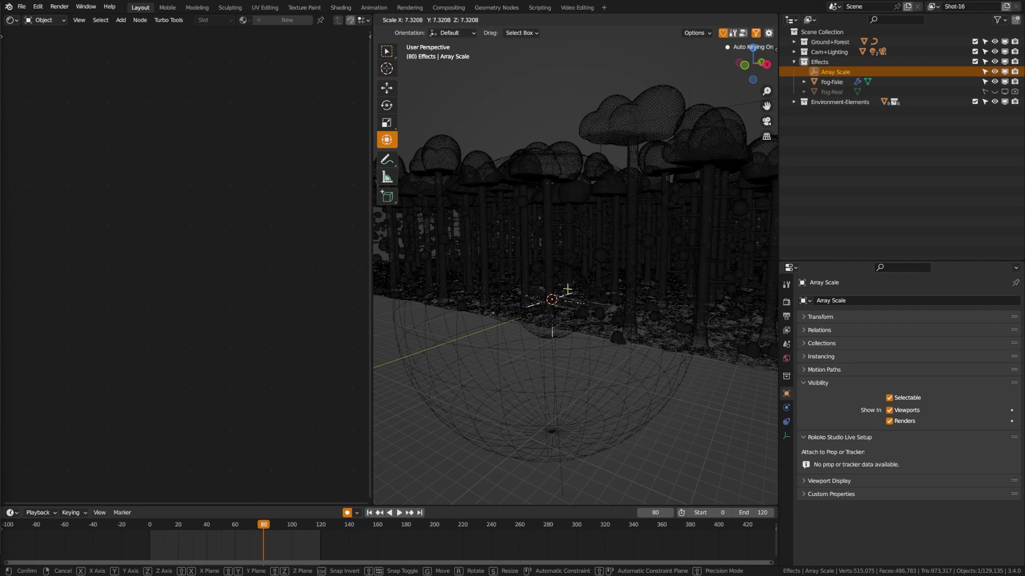
{"action": "left_click", "coordinate": [723, 346]}
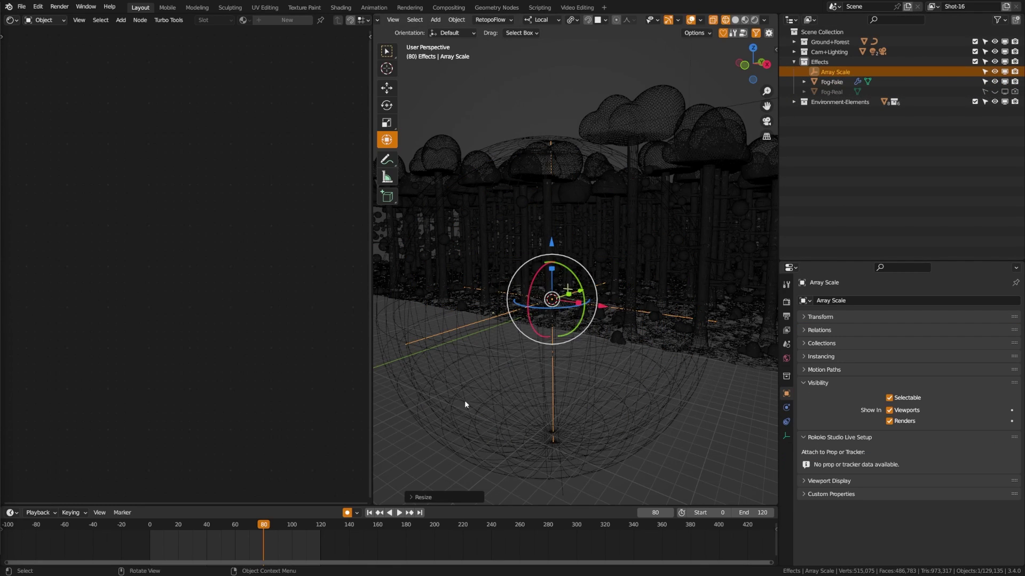
{"action": "key", "text": "z"}
{"action": "left_click", "coordinate": [646, 421]}
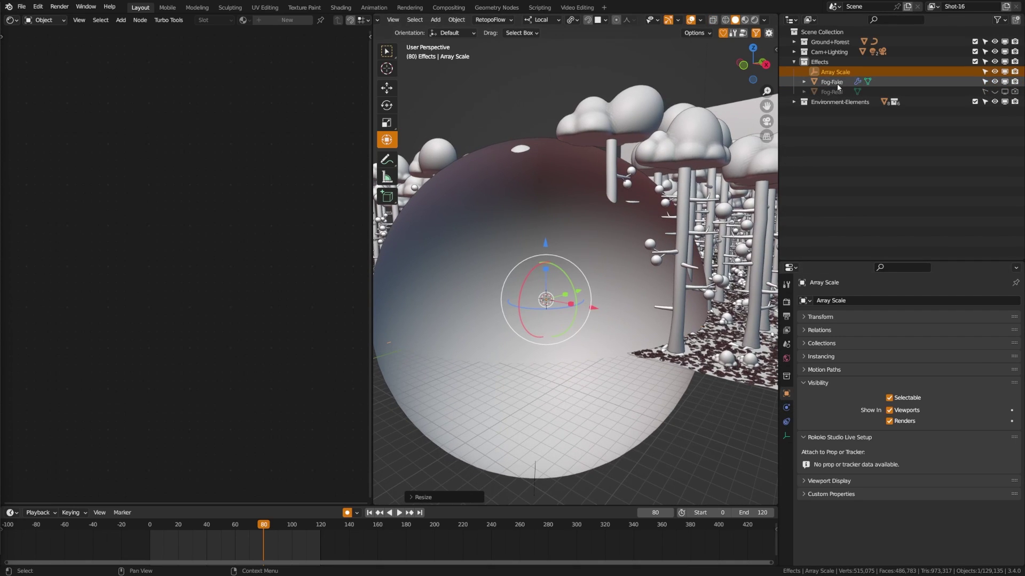
- Try a count of 3 in Fog-Fake's Array modifier and set it back to 2
{"action": "left_click", "coordinate": [857, 82]}
{"action": "left_click", "coordinate": [1002, 358]}
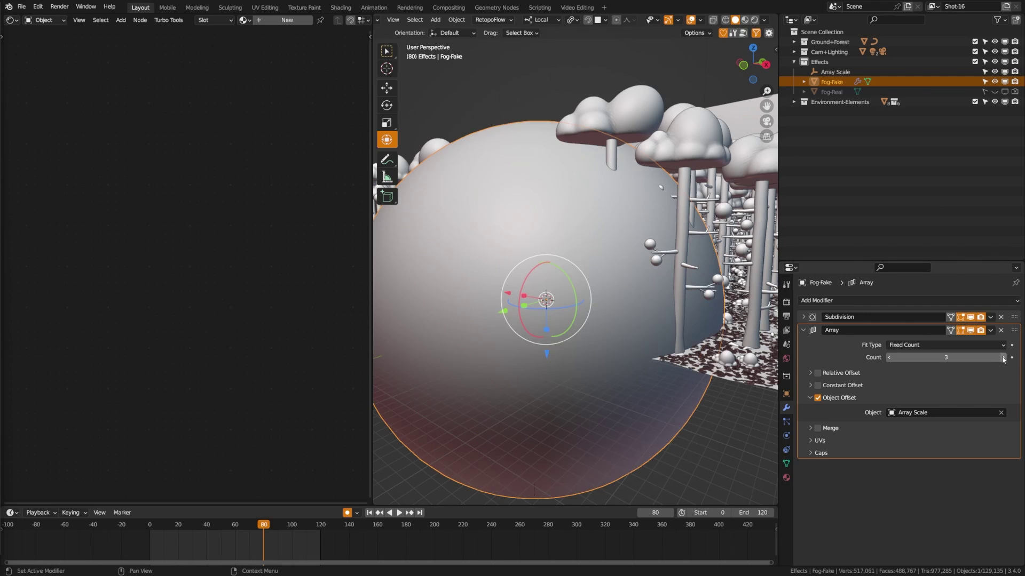
{"action": "left_click", "coordinate": [890, 357]}
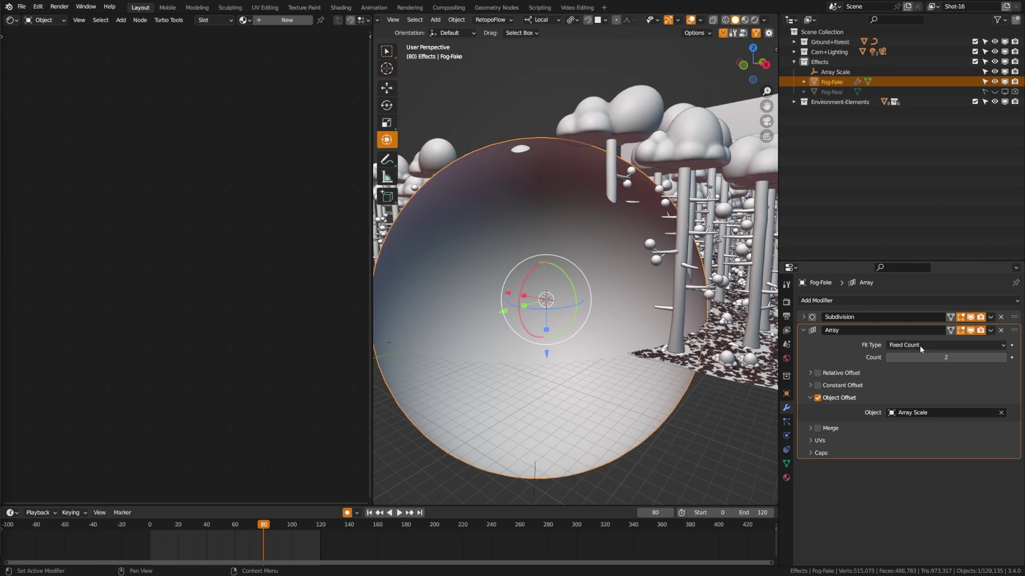
- Save the file and show the scene through the camera with rendered shading
{"action": "middle_click_drag", "start_coordinate": [478, 284], "coordinate": [487, 289]}
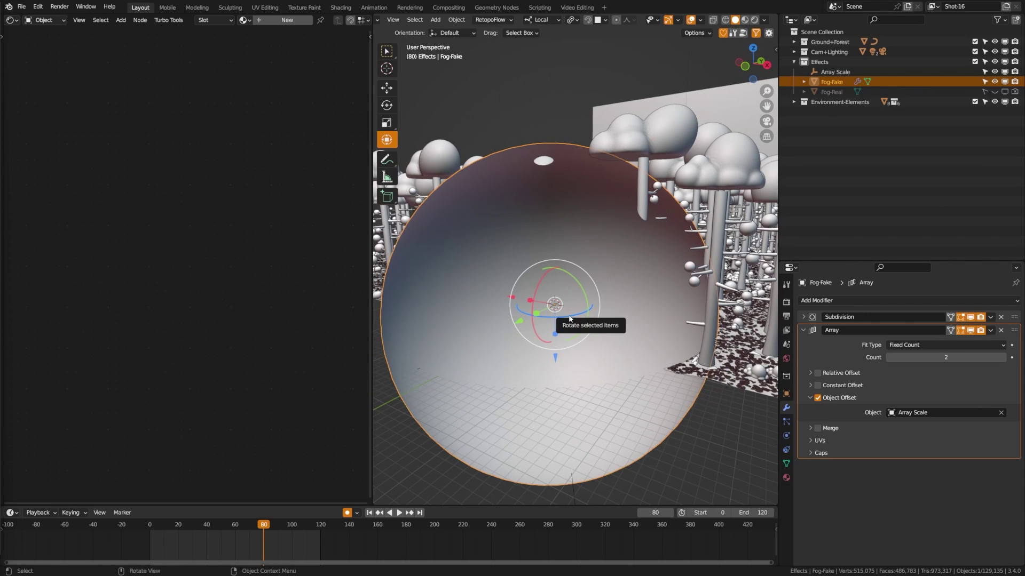
{"action": "key", "text": "KP_0"}
{"action": "key", "text": "Home"}
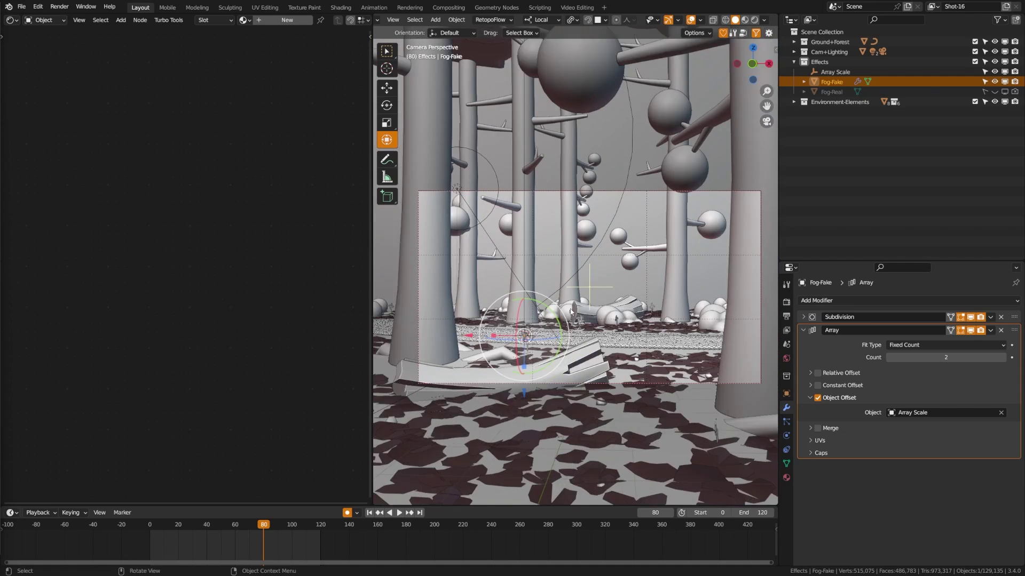
{"action": "key", "text": "ctrl+s"}
{"action": "key", "text": "z"}
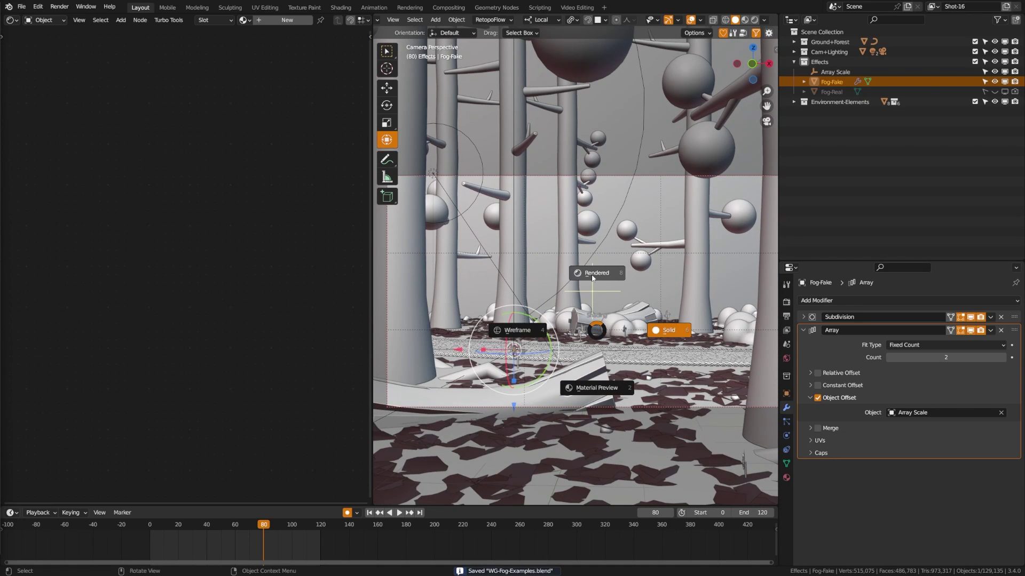
{"action": "left_click", "coordinate": [612, 282]}
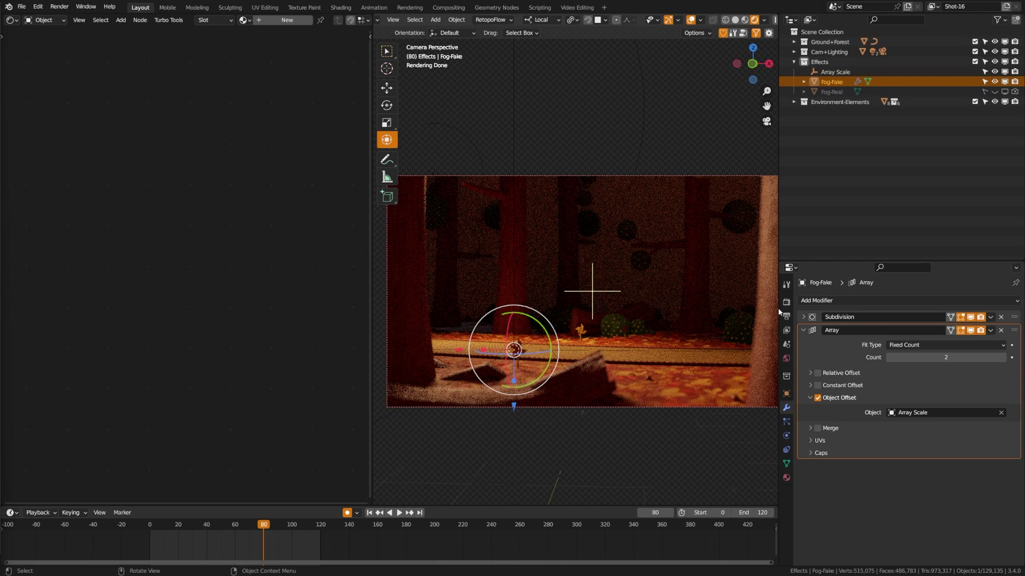
- Create a new material on the Fog-Fake sphere and name it Fog-Fake
{"action": "left_click", "coordinate": [786, 477]}
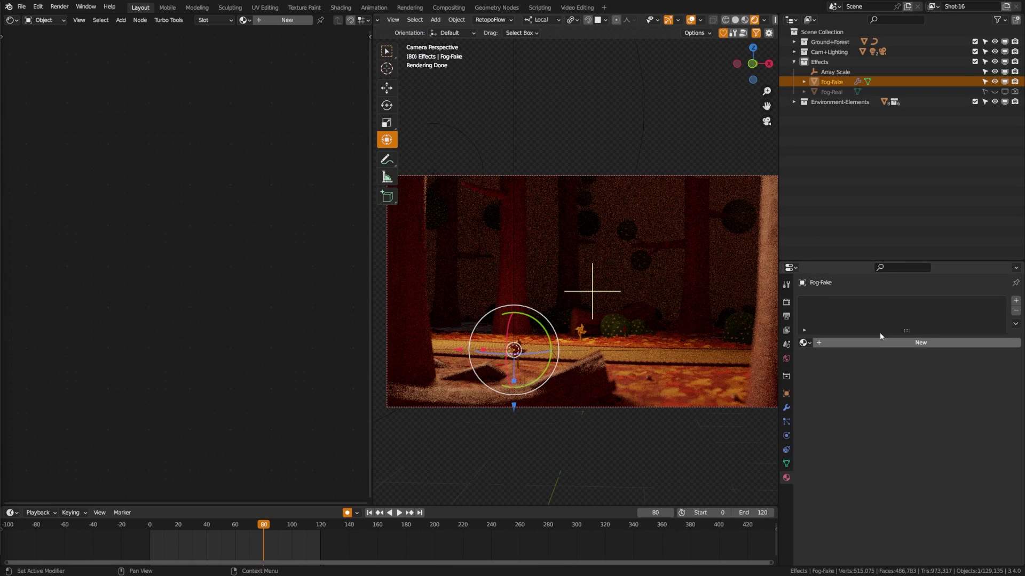
{"action": "left_click", "coordinate": [901, 346]}
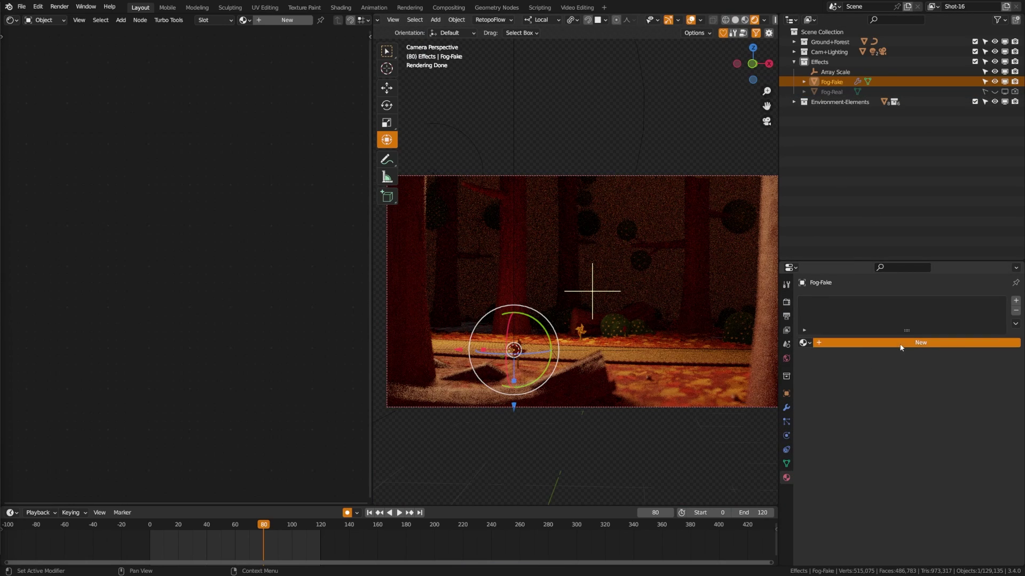
{"action": "double_click", "coordinate": [863, 347]}
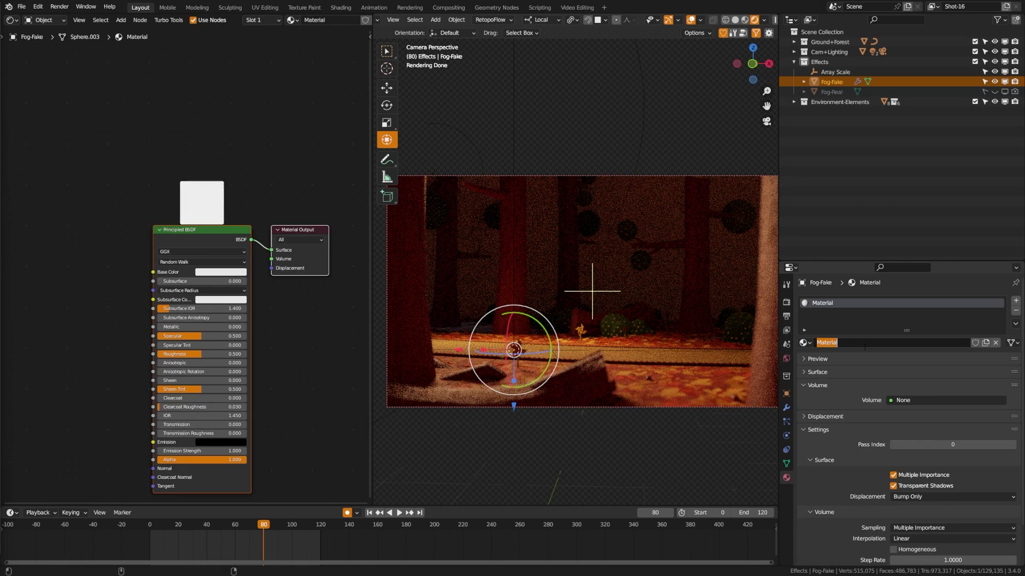
{"action": "type", "text": "Fog-Fake"}
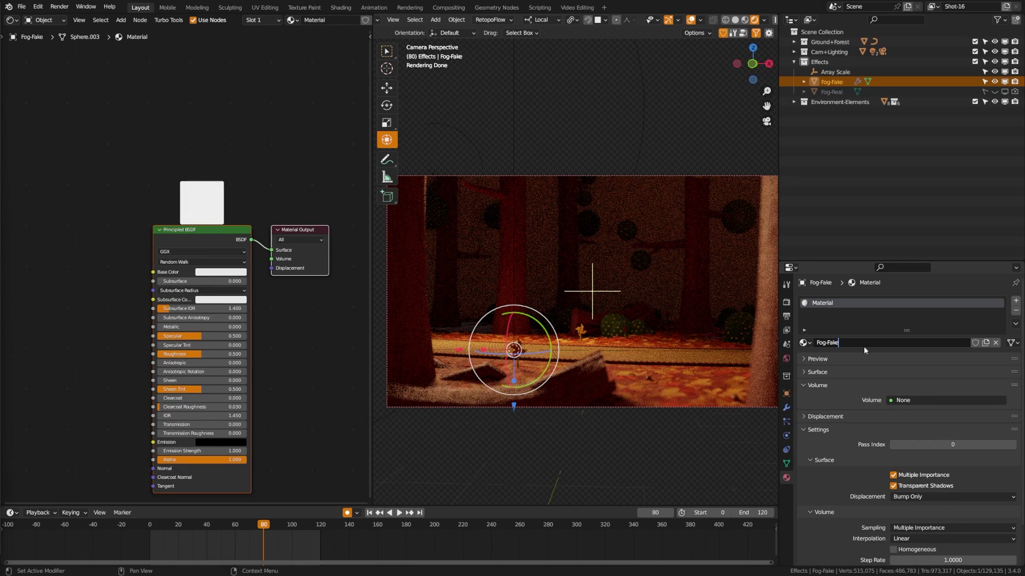
{"action": "key", "text": "Return"}
- Set the Fog-Fake material's Specular to 0, Roughness to 1 and Alpha to 0.05
{"action": "middle_click_drag", "start_coordinate": [167, 309], "coordinate": [158, 278]}
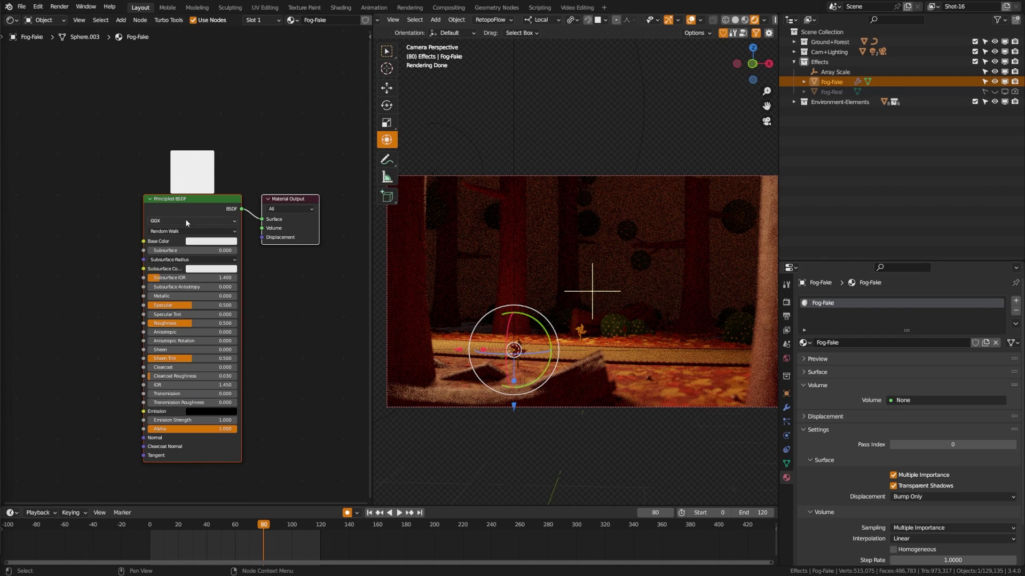
{"action": "left_click_drag", "start_coordinate": [190, 305], "coordinate": [237, 323]}
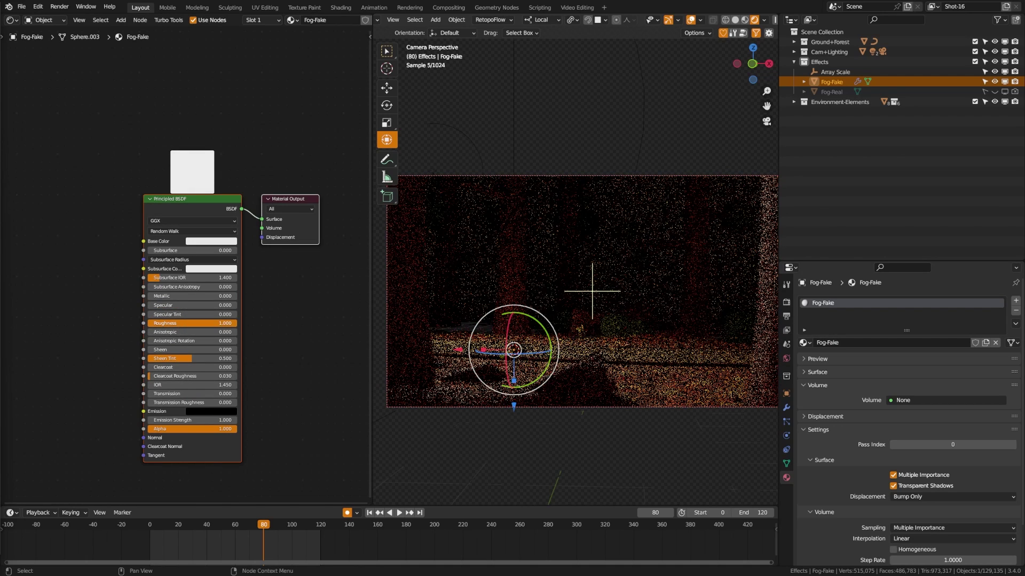
{"action": "left_click", "coordinate": [210, 430]}
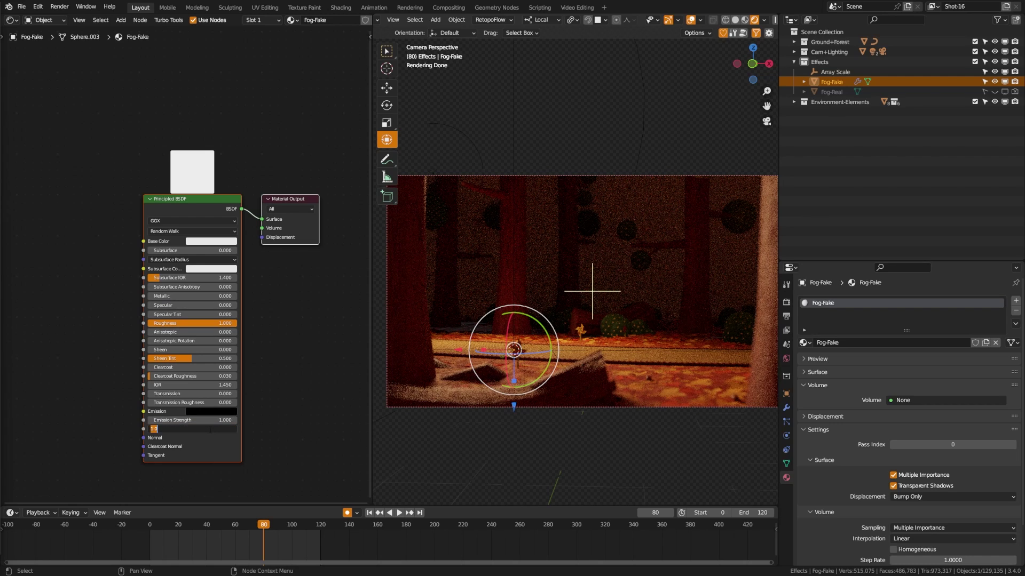
{"action": "type", "text": ".0"}
{"action": "key", "text": "Return"}
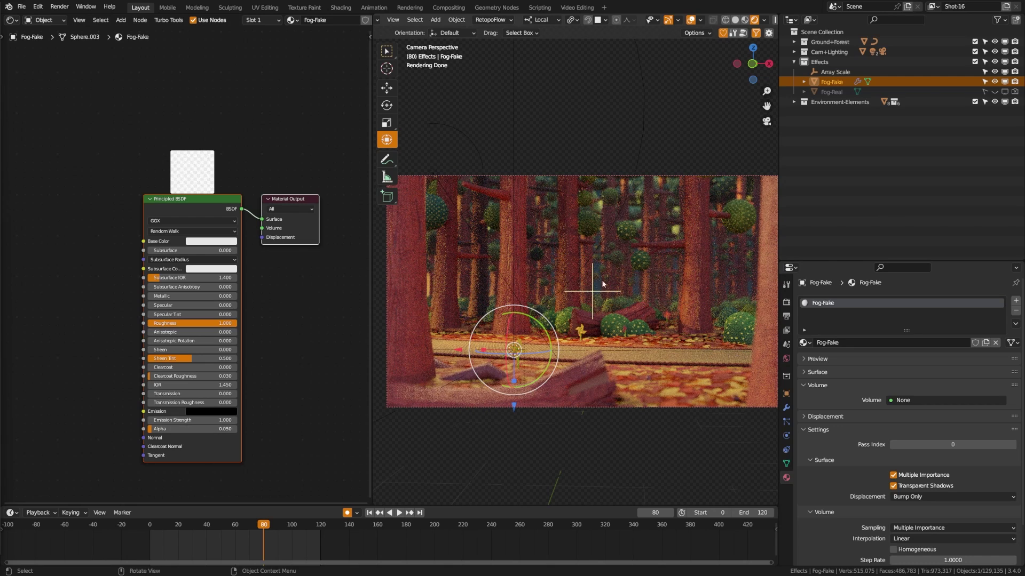
- Try an Array count of 3 on Fog-Fake in the rendered view and restore the count to 2
{"action": "left_click", "coordinate": [786, 408]}
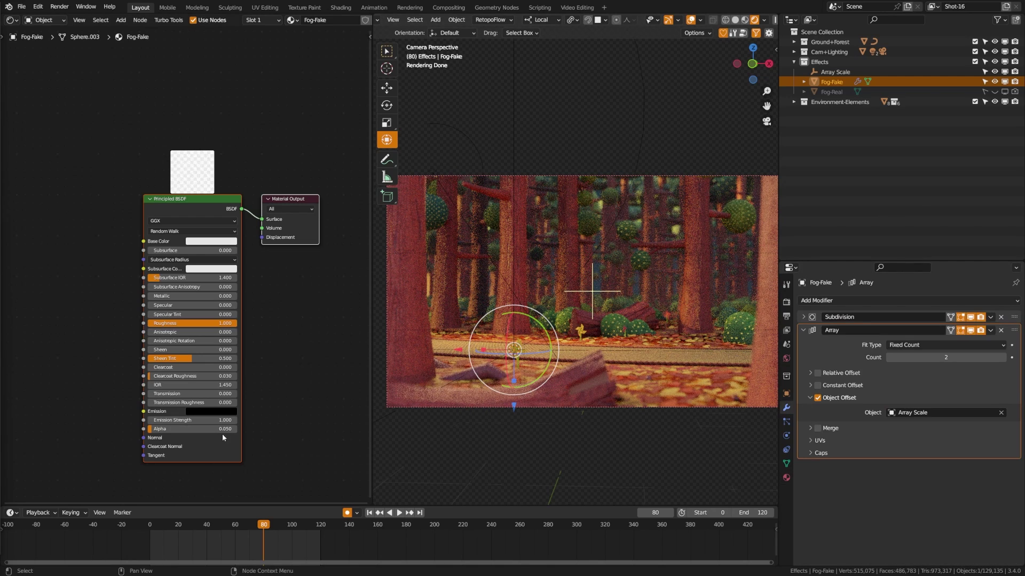
{"action": "left_click", "coordinate": [1002, 358]}
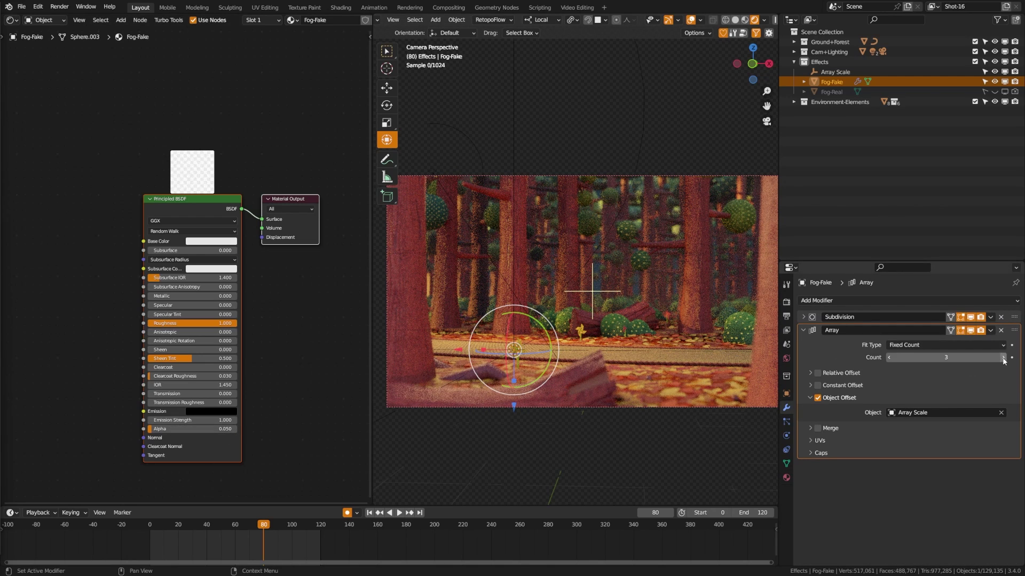
{"action": "left_click", "coordinate": [889, 358]}
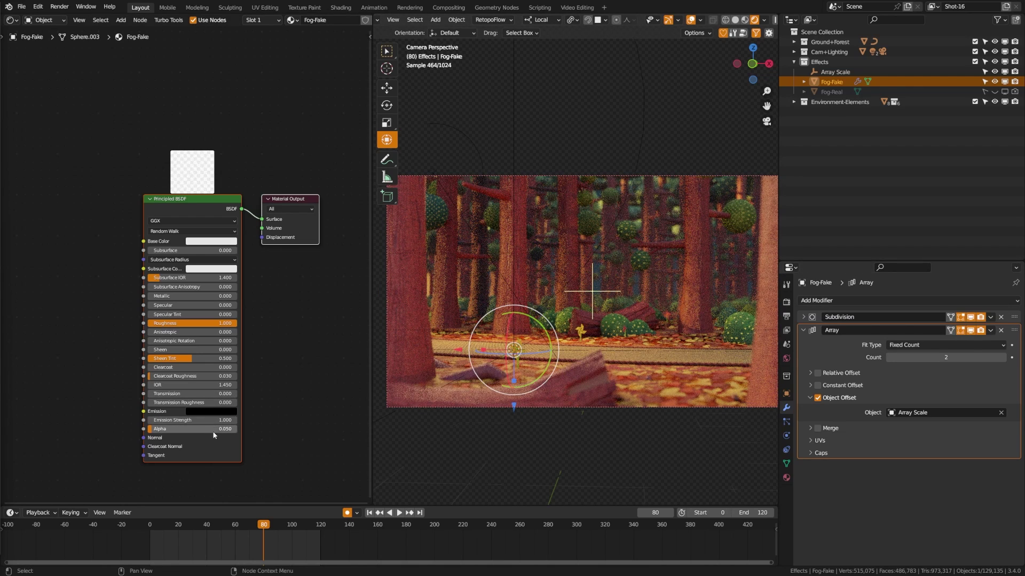
- Set the Fog-Fake material's Alpha to 0.1 and its Base Color to light cyan
{"action": "left_click", "coordinate": [214, 430]}
{"action": "key", "text": "BackSpace"}
{"action": "type", "text": ".1"}
{"action": "key", "text": "Return"}
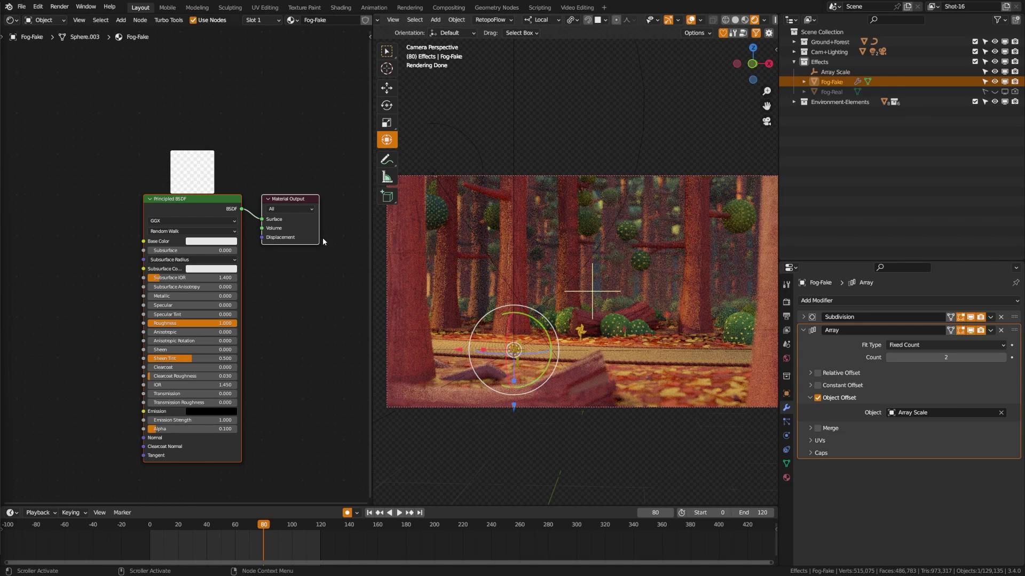
{"action": "left_click", "coordinate": [218, 244]}
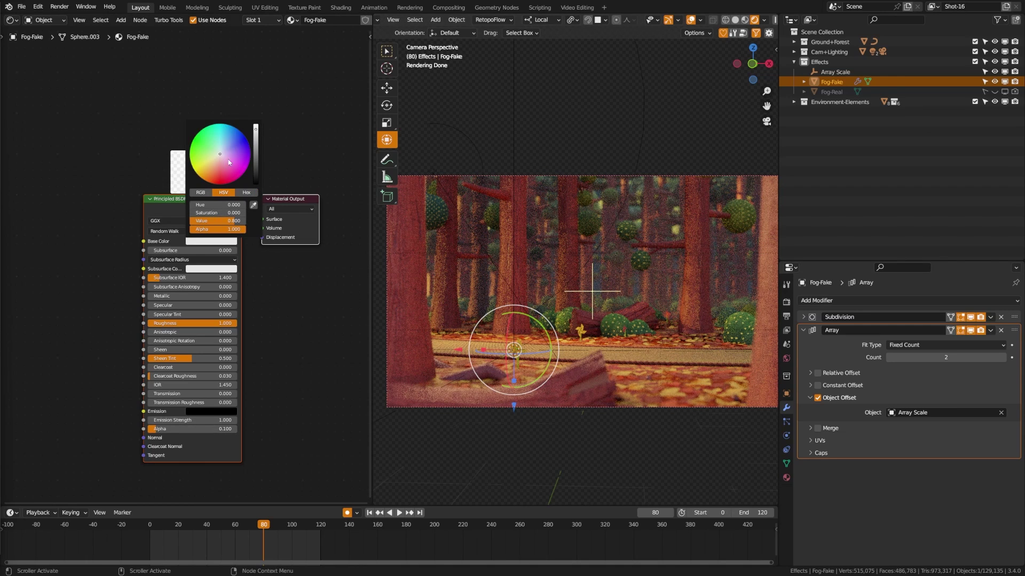
{"action": "left_click", "coordinate": [223, 135]}
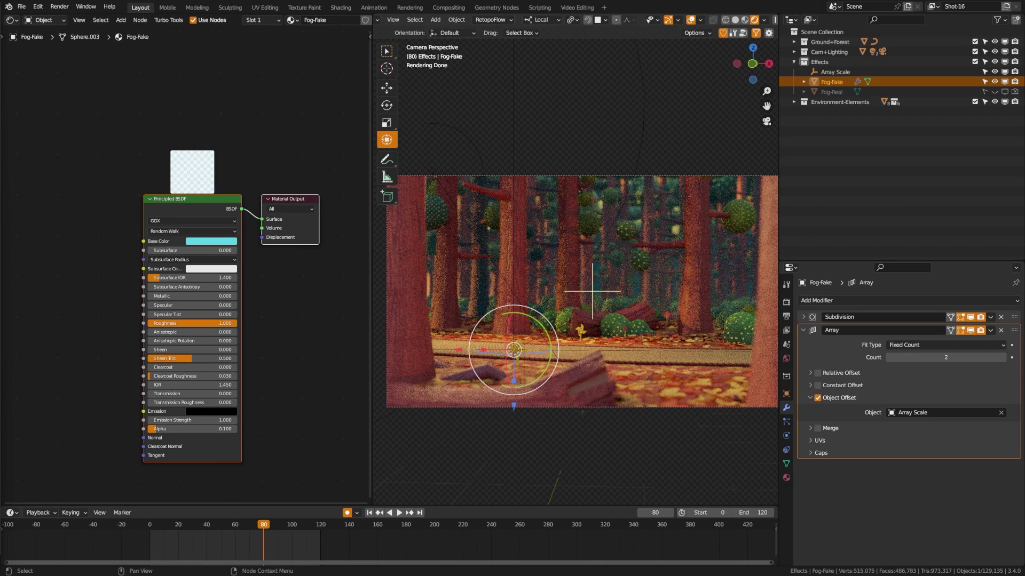
- Compare the Volume and Array Method slots of the render result, then close the render window
{"action": "key", "text": "F11"}
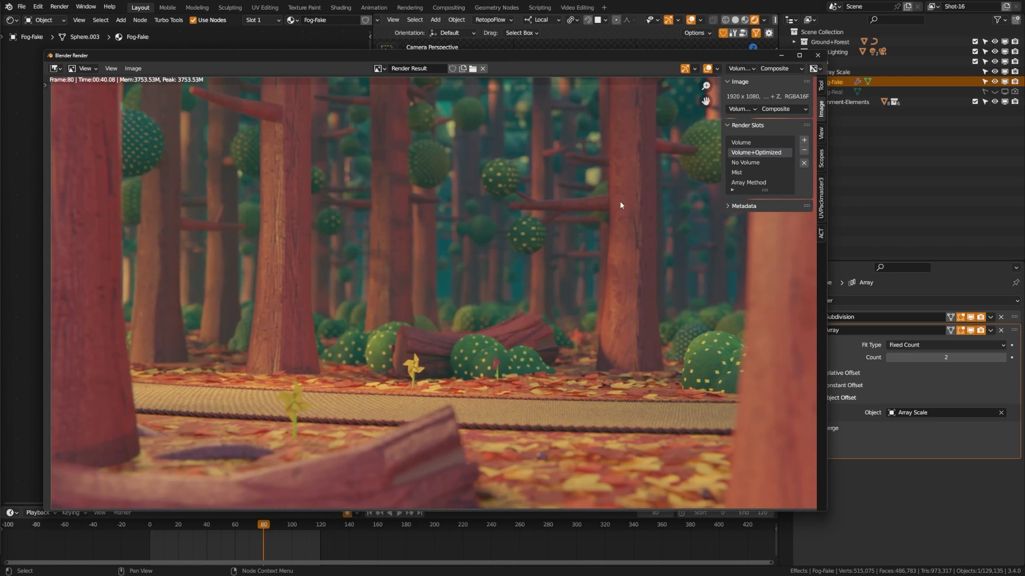
{"action": "left_click", "coordinate": [752, 144]}
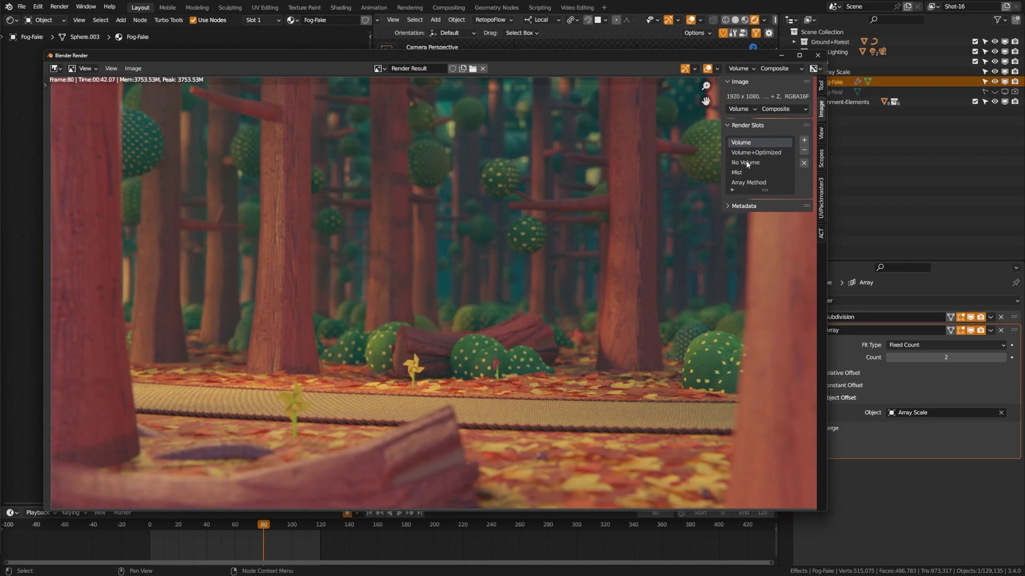
{"action": "left_click", "coordinate": [749, 183]}
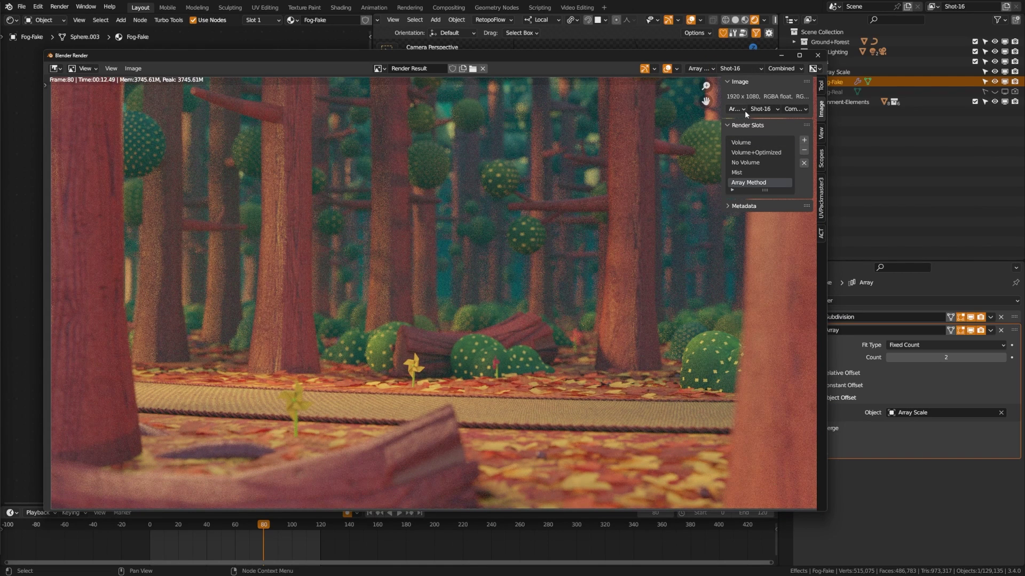
{"action": "left_click", "coordinate": [817, 55]}
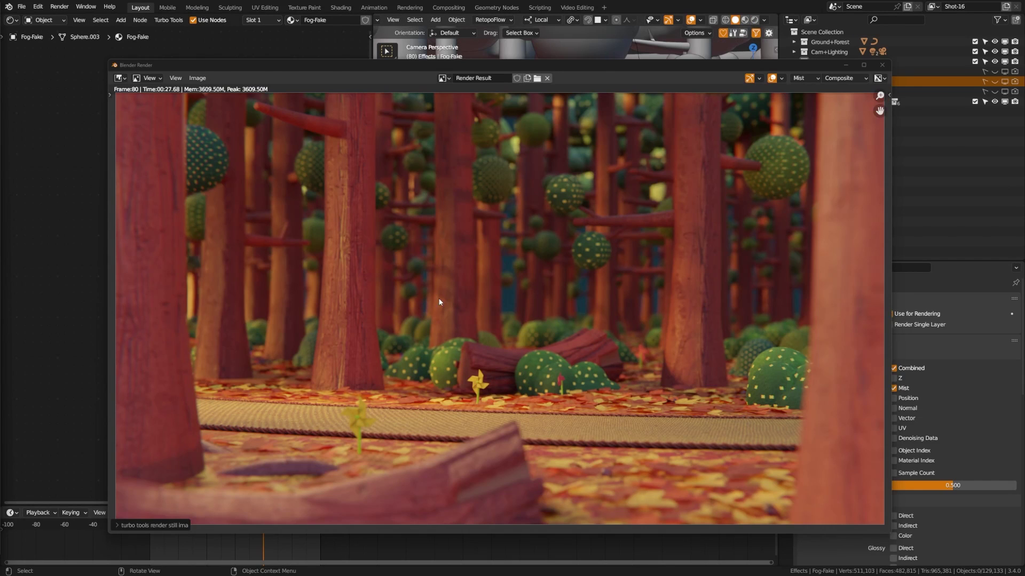
- In the Compositing workspace, link the cache node's 2_Mist output to the reroute feeding Composite and Viewer, and move the Glare and Lens Distortion nodes down
{"action": "left_click", "coordinate": [842, 66]}
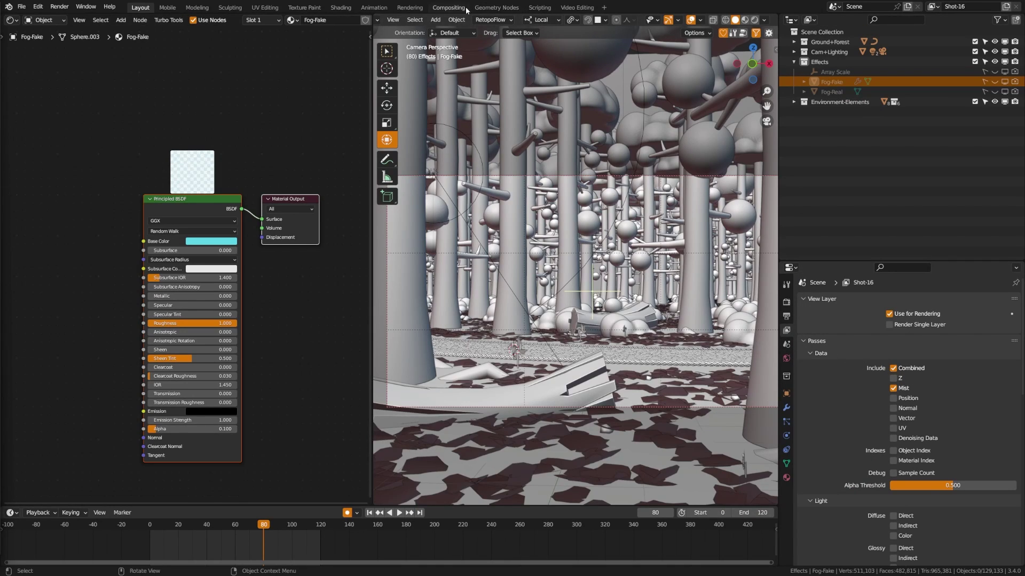
{"action": "left_click", "coordinate": [448, 8]}
{"action": "middle_click_drag", "start_coordinate": [338, 254], "coordinate": [407, 254]}
{"action": "left_click_drag", "start_coordinate": [306, 274], "coordinate": [396, 295]}
{"action": "key", "text": "x"}
{"action": "middle_click_drag", "start_coordinate": [397, 299], "coordinate": [347, 339]}
{"action": "left_click_drag", "start_coordinate": [143, 200], "coordinate": [492, 173]}
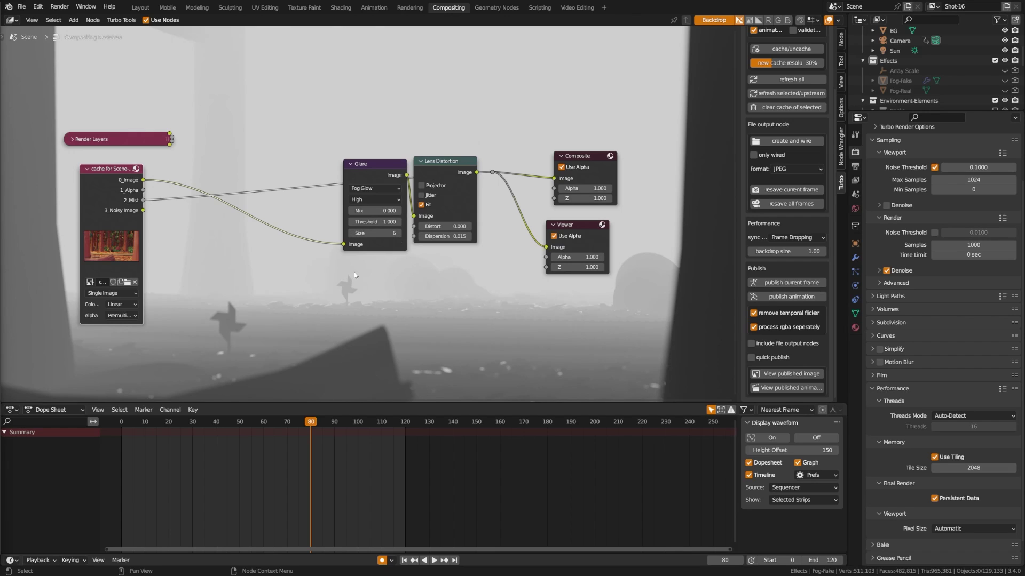
{"action": "left_click_drag", "start_coordinate": [394, 174], "coordinate": [391, 204]}
{"action": "left_click_drag", "start_coordinate": [437, 169], "coordinate": [441, 200]}
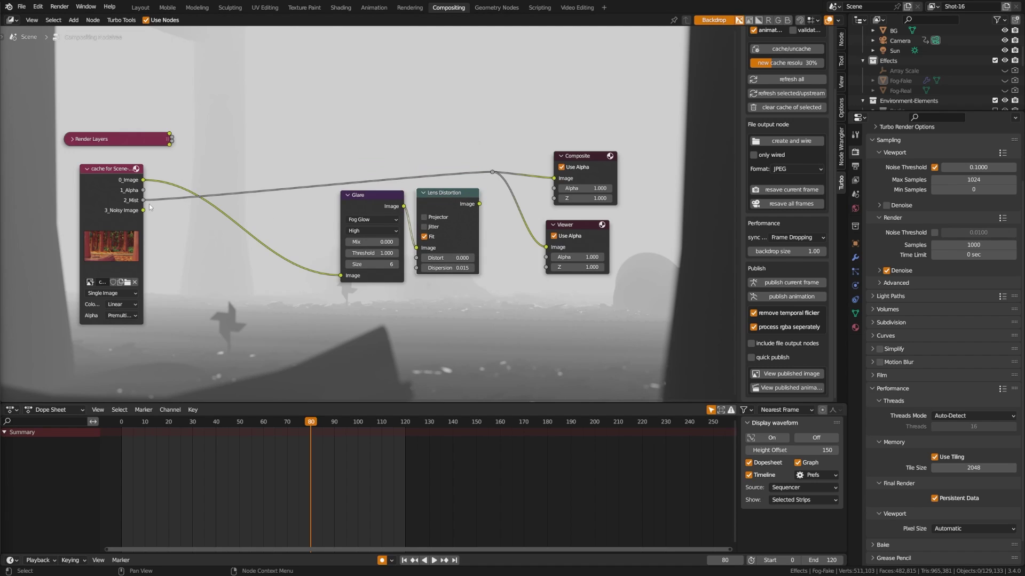
{"action": "left_click_drag", "start_coordinate": [144, 201], "coordinate": [182, 306]}
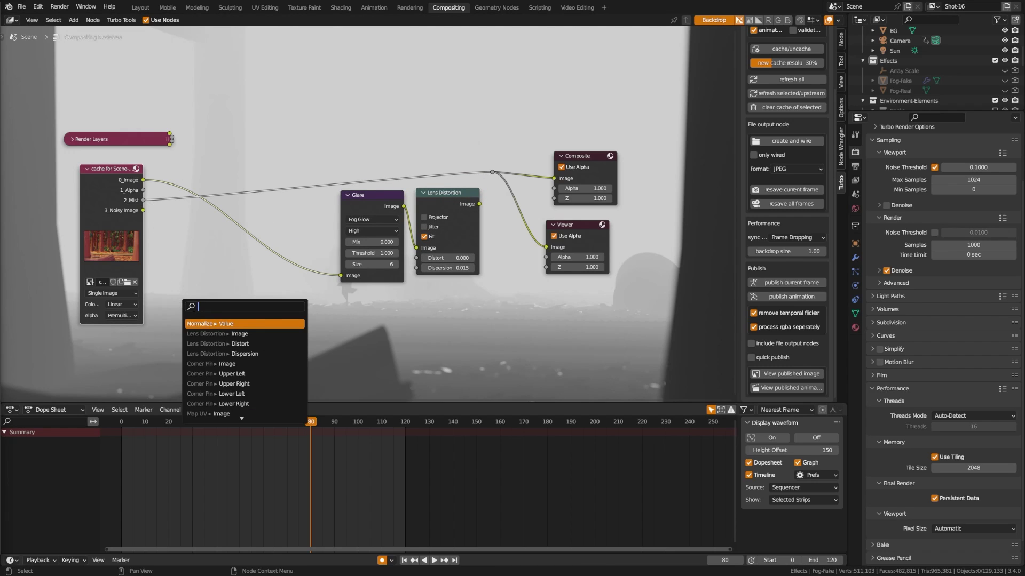
{"action": "type", "text": "comb"}
{"action": "key", "text": "Return"}
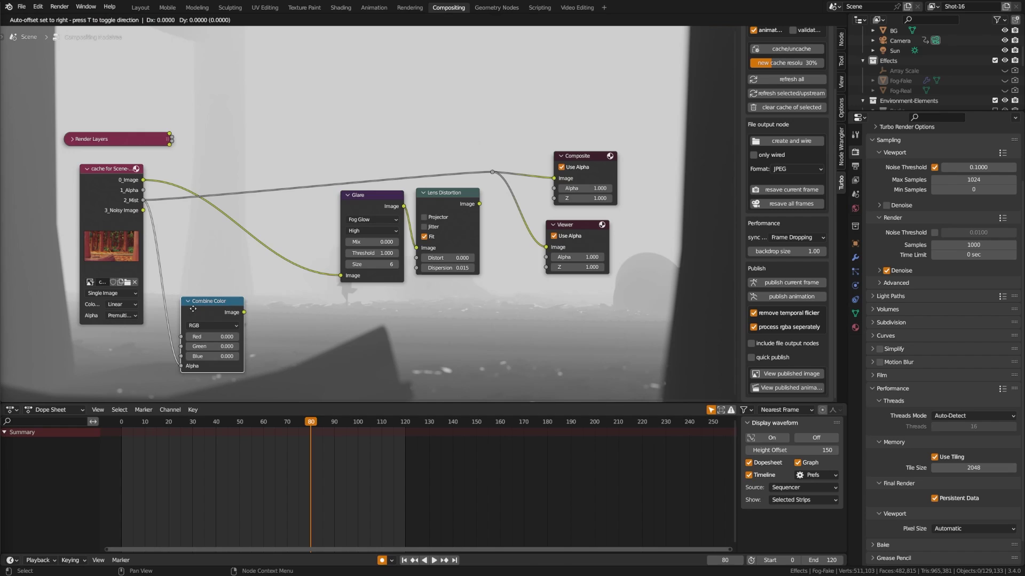
{"action": "key", "text": "Escape"}
- Add a ColorRamp node driven by the 2_Mist output and link its Image output to the reroute before Composite and Viewer
{"action": "left_click_drag", "start_coordinate": [143, 200], "coordinate": [179, 269]}
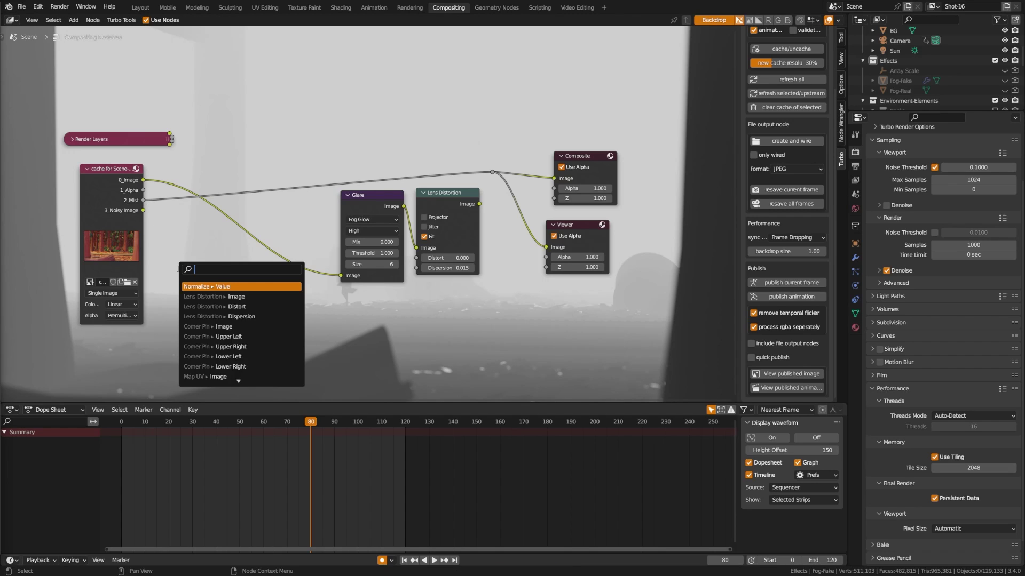
{"action": "type", "text": "color"}
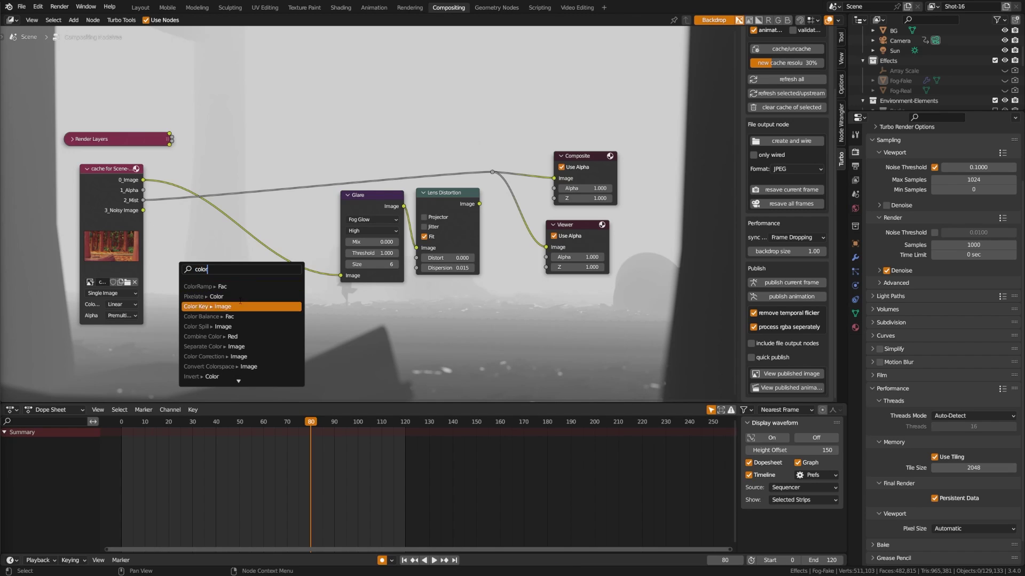
{"action": "left_click", "coordinate": [230, 287]}
{"action": "left_click", "coordinate": [224, 307]}
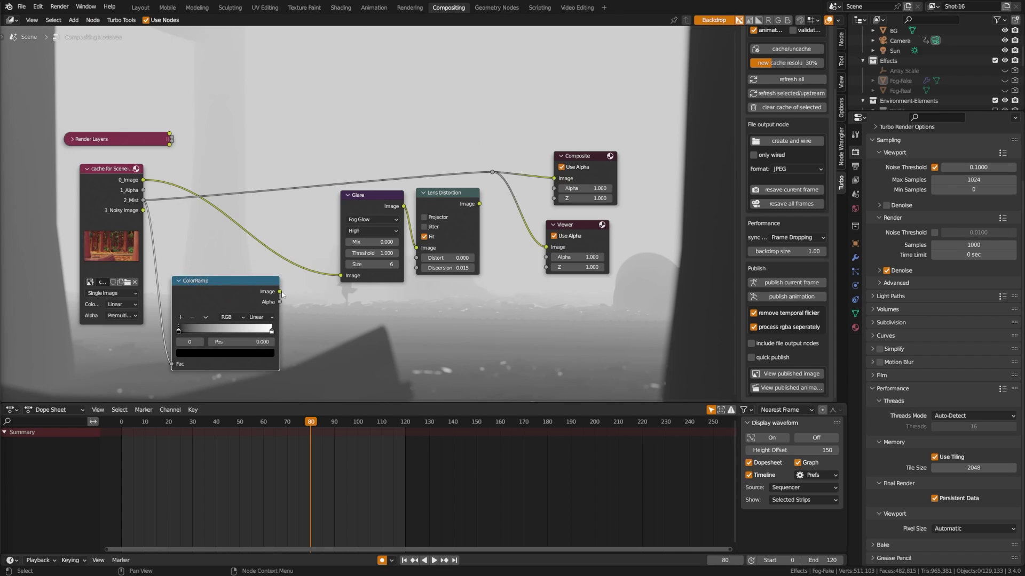
{"action": "left_click_drag", "start_coordinate": [280, 292], "coordinate": [287, 292]}
{"action": "left_click_drag", "start_coordinate": [482, 177], "coordinate": [492, 173]}
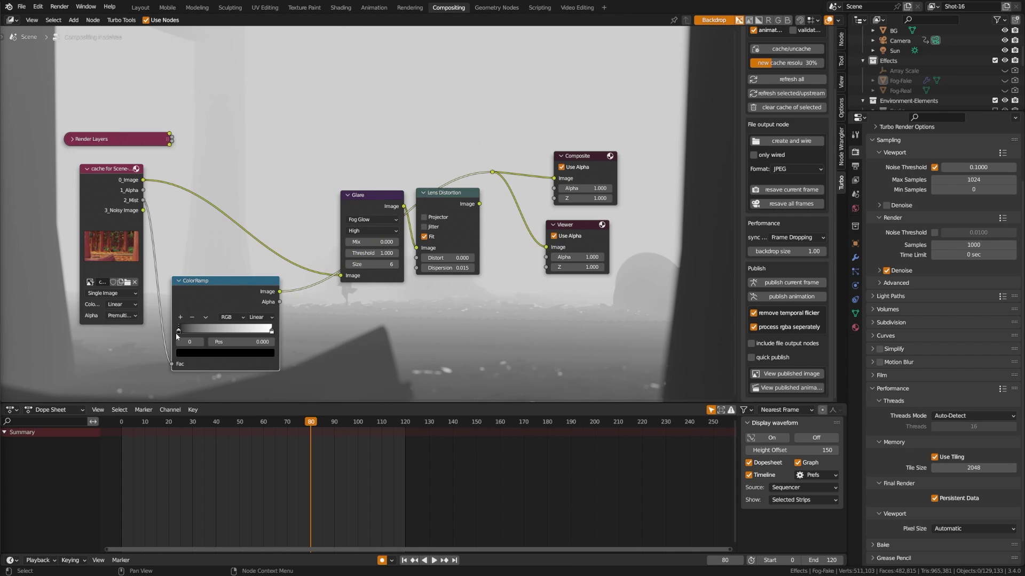
- Try moving the ColorRamp's black stop inward and return it to position 0
{"action": "left_click_drag", "start_coordinate": [178, 331], "coordinate": [214, 331]}
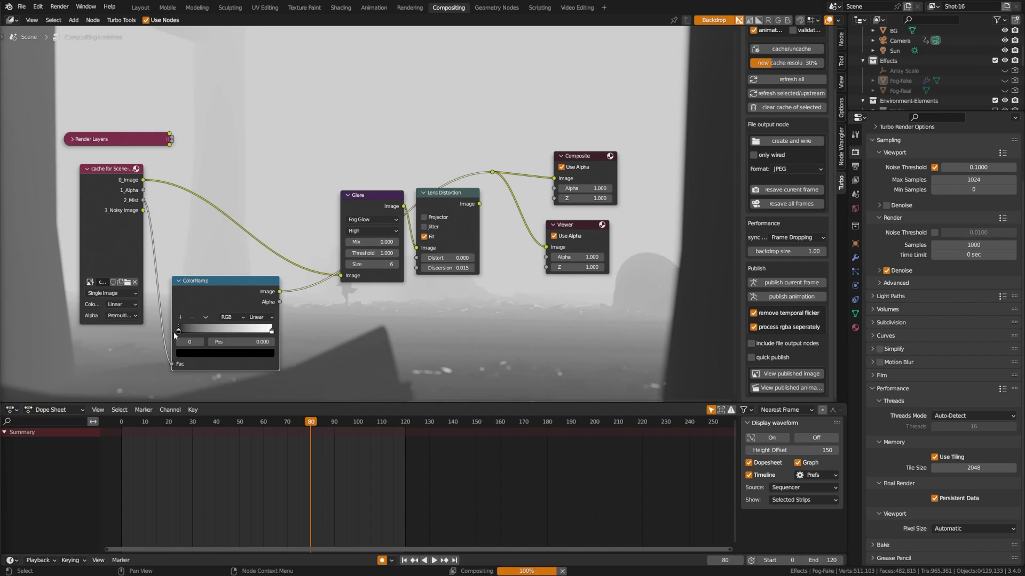
{"action": "mouse_move", "coordinate": [182, 330]}
{"action": "left_mouse_down"}
{"action": "mouse_move", "coordinate": [226, 336]}
{"action": "mouse_move", "coordinate": [176, 335]}
{"action": "left_mouse_up"}
- Shift the ColorRamp node aside and insert a Mix node on the link between its Image output and the reroute
{"action": "left_click_drag", "start_coordinate": [222, 289], "coordinate": [199, 292]}
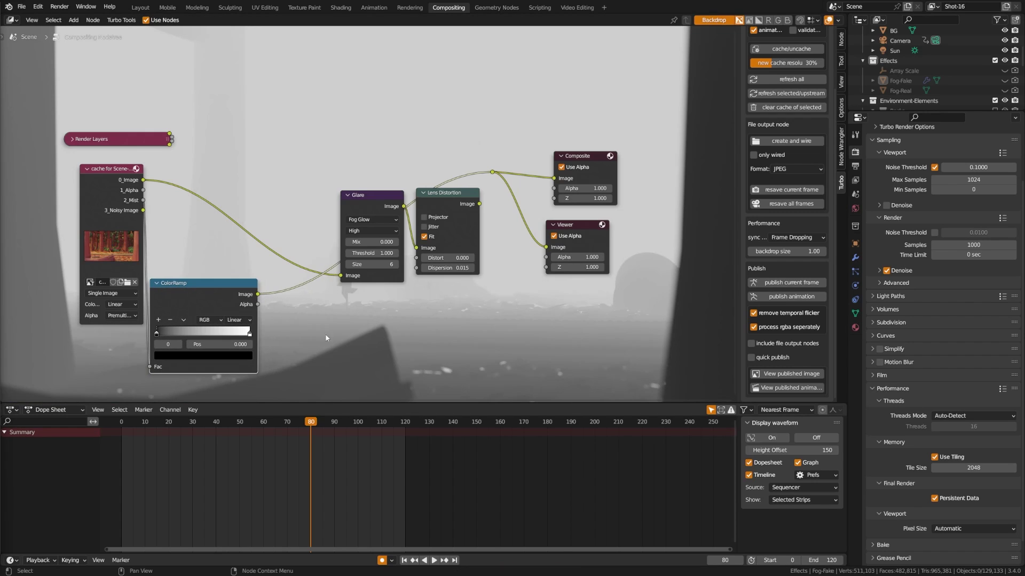
{"action": "key", "text": "shift+a"}
{"action": "left_click", "coordinate": [322, 331]}
{"action": "type", "text": "mix"}
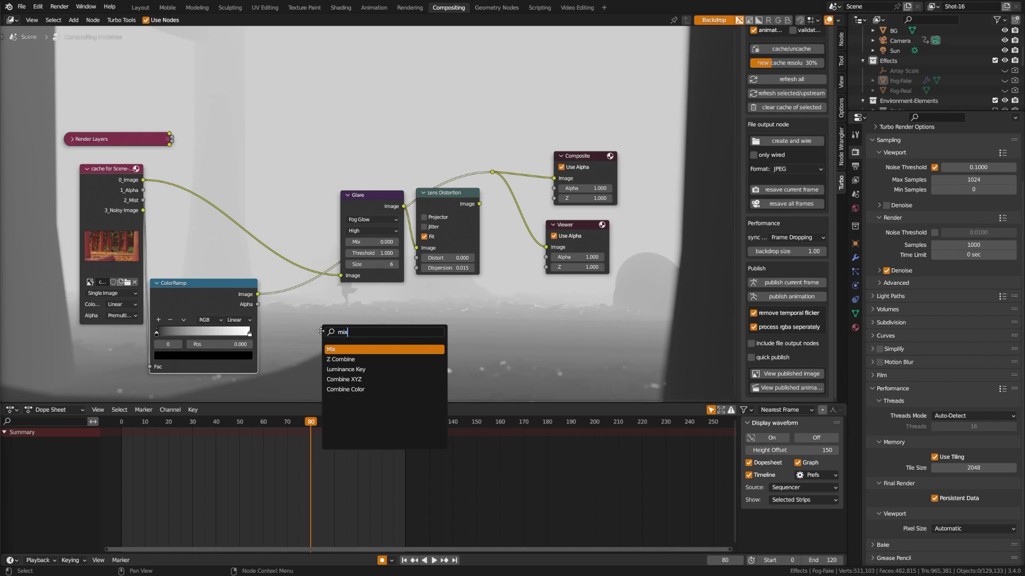
{"action": "key", "text": "Return"}
{"action": "left_click", "coordinate": [299, 305]}
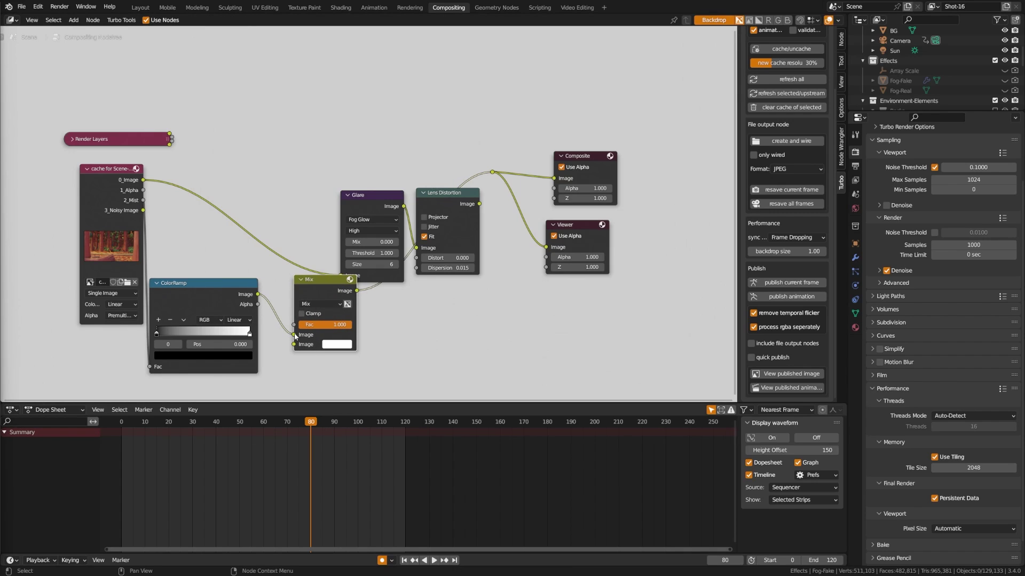
- Reroute the ColorRamp link to the Mix node's Fac, link the cache node's 0_Image to its first Image input, and shift the ColorRamp slightly
{"action": "mouse_move", "coordinate": [294, 336]}
{"action": "left_mouse_down"}
{"action": "mouse_move", "coordinate": [295, 346]}
{"action": "mouse_move", "coordinate": [293, 324]}
{"action": "left_mouse_up"}
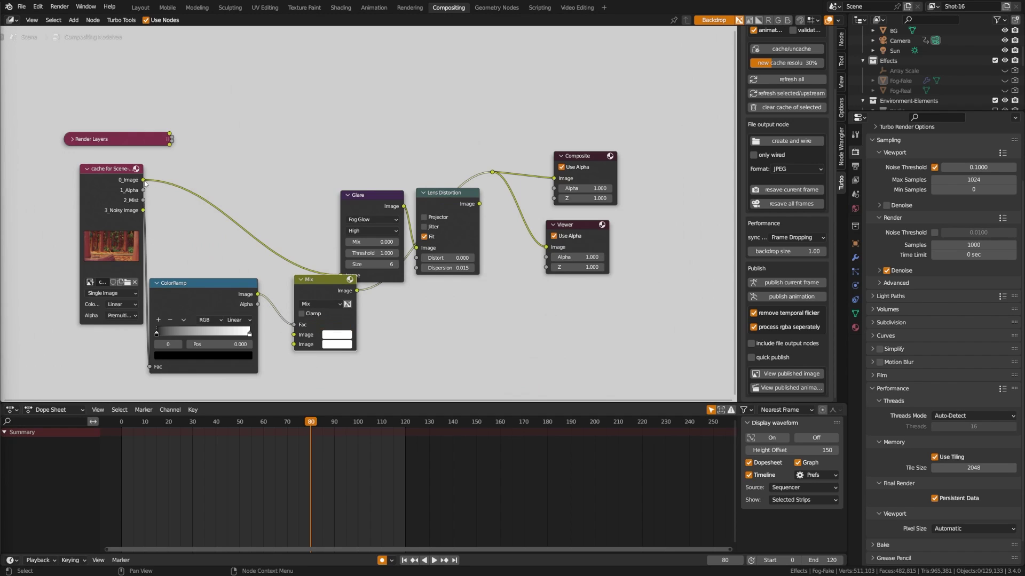
{"action": "left_click_drag", "start_coordinate": [144, 181], "coordinate": [294, 334]}
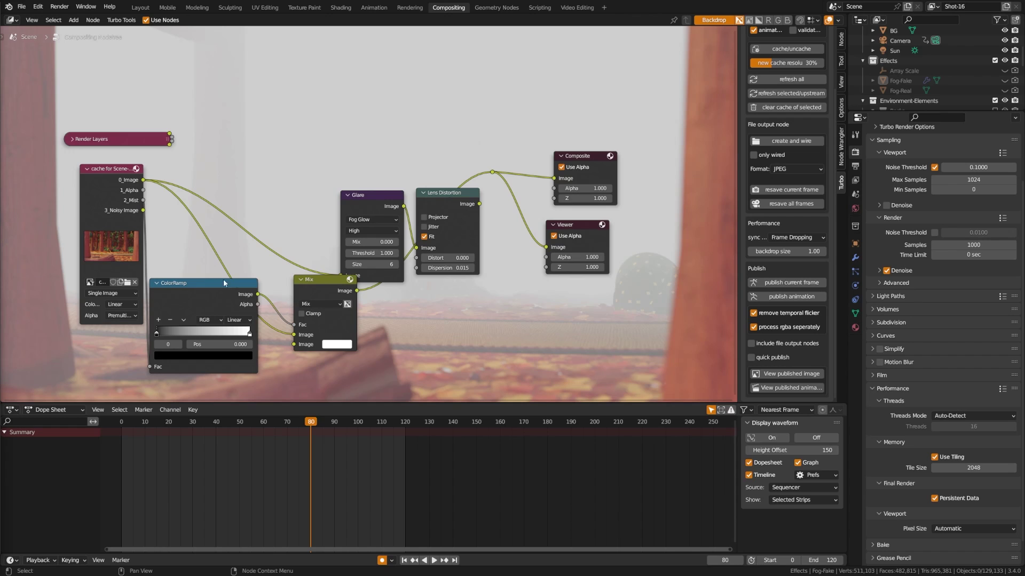
{"action": "mouse_move", "coordinate": [223, 279]}
{"action": "left_mouse_down"}
{"action": "mouse_move", "coordinate": [196, 312]}
{"action": "mouse_move", "coordinate": [230, 284]}
{"action": "left_mouse_up"}
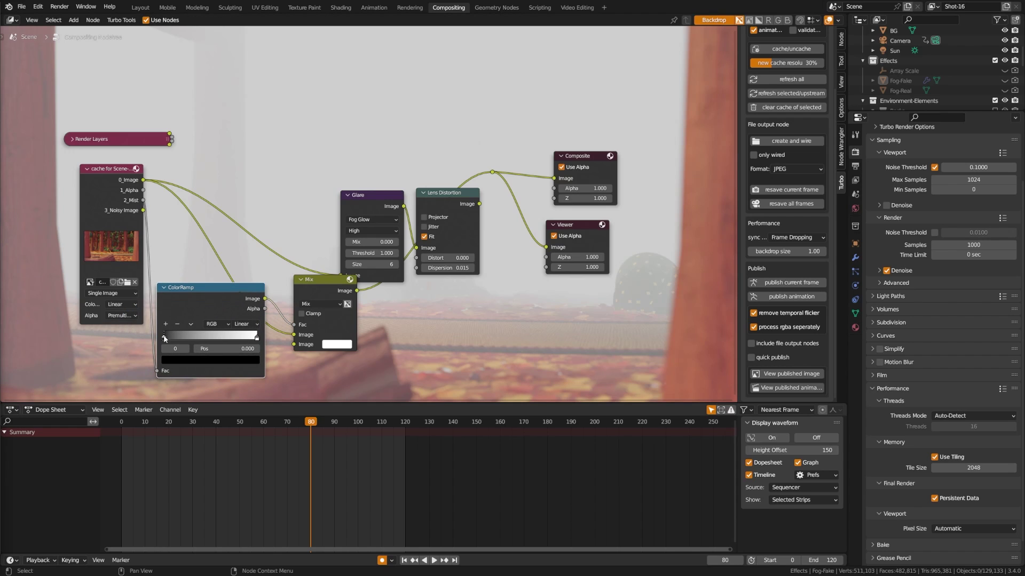
- Adjust the ColorRamp's black stop inward to position 0.233
{"action": "left_click_drag", "start_coordinate": [164, 337], "coordinate": [191, 339]}
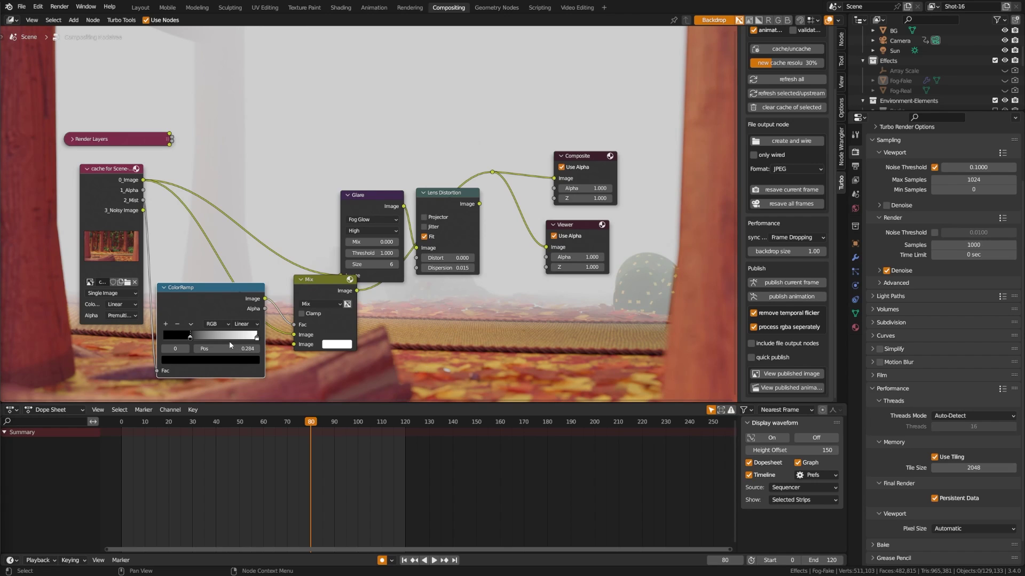
{"action": "left_click_drag", "start_coordinate": [228, 348], "coordinate": [196, 348]}
{"action": "left_click", "coordinate": [256, 350]}
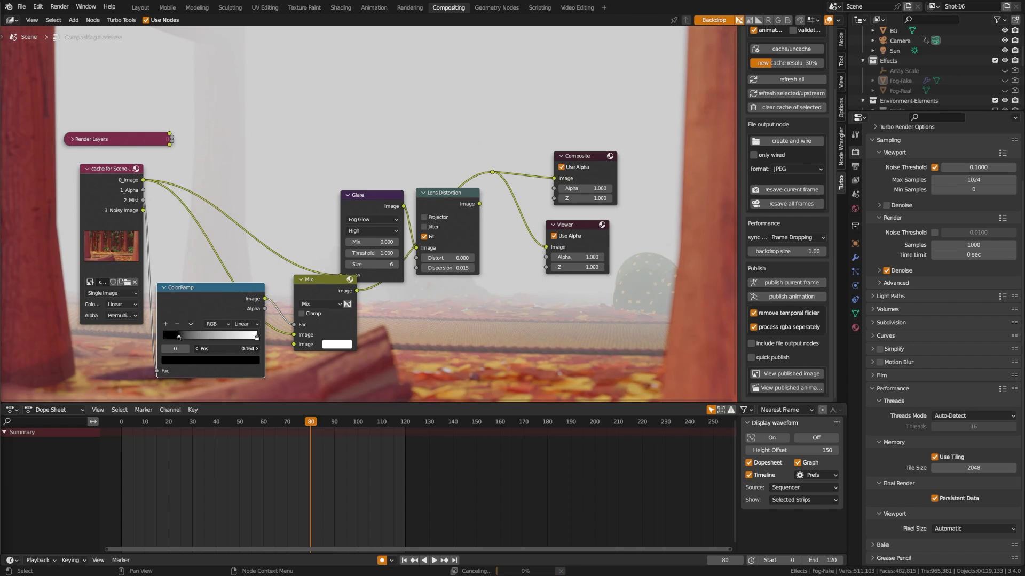
{"action": "left_click", "coordinate": [256, 349]}
{"action": "left_click", "coordinate": [257, 350]}
{"action": "left_click", "coordinate": [256, 350]}
{"action": "left_click", "coordinate": [256, 350]}
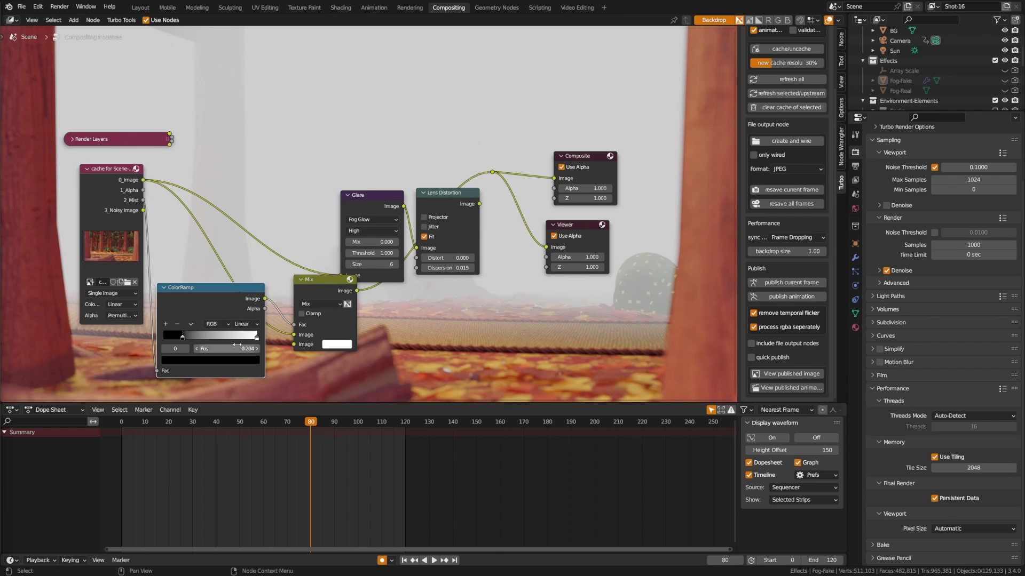
{"action": "left_click_drag", "start_coordinate": [182, 338], "coordinate": [185, 337]}
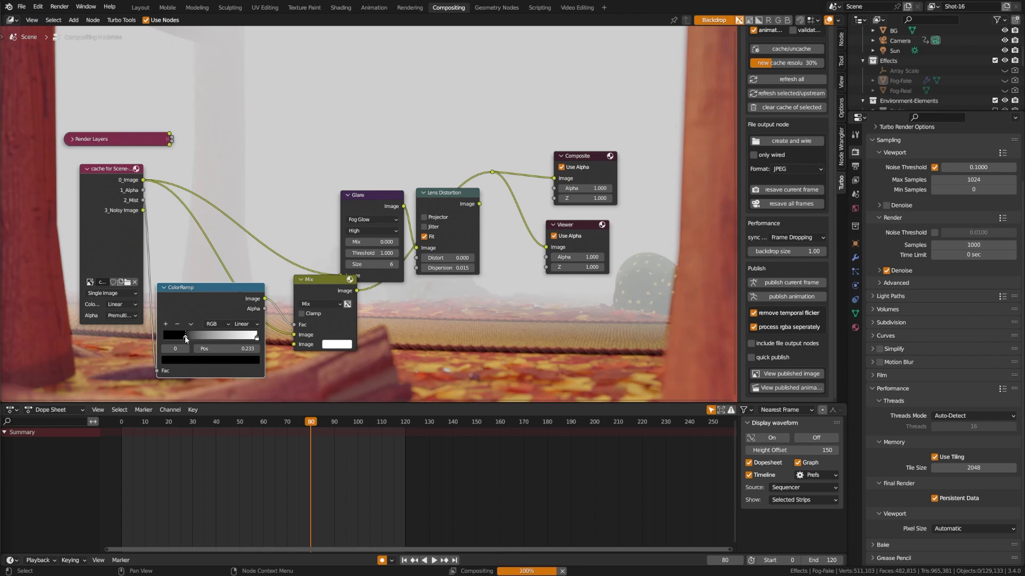
- Darken the ColorRamp's white stop to grey and set the Mix node's second Image color to light blue
{"action": "left_click", "coordinate": [256, 338]}
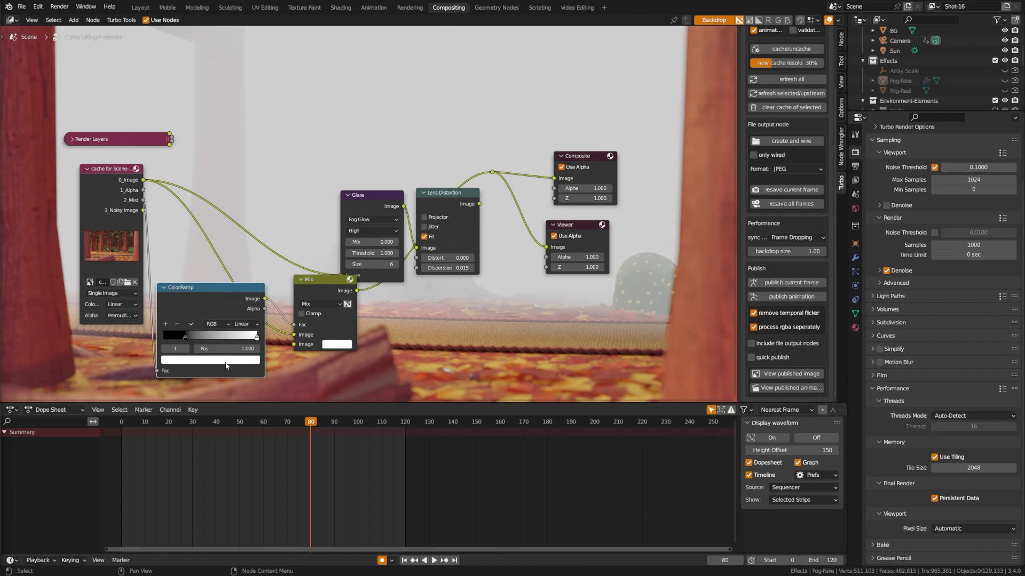
{"action": "left_click", "coordinate": [226, 365]}
{"action": "left_click_drag", "start_coordinate": [240, 251], "coordinate": [240, 266]}
{"action": "left_click", "coordinate": [337, 344]}
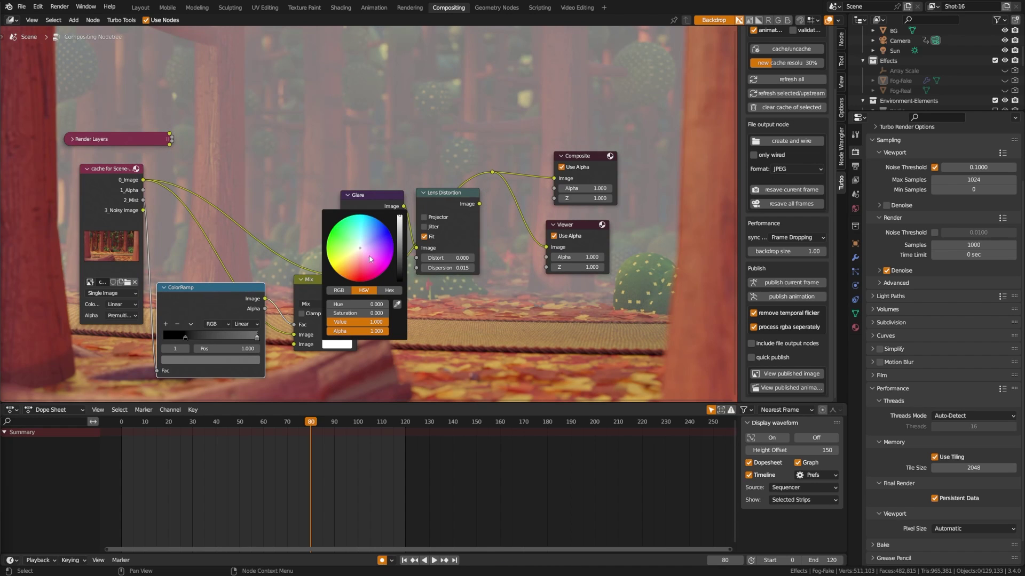
{"action": "left_click", "coordinate": [362, 232]}
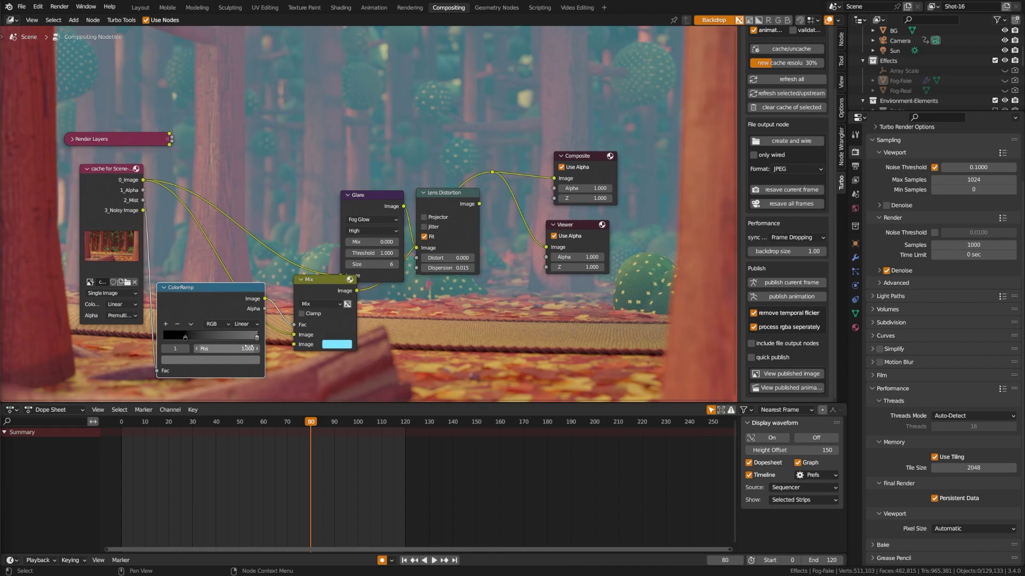
- Darken the ColorRamp's end stop color further to a value of about 0.1
{"action": "left_click", "coordinate": [251, 361]}
{"action": "left_click", "coordinate": [239, 274]}
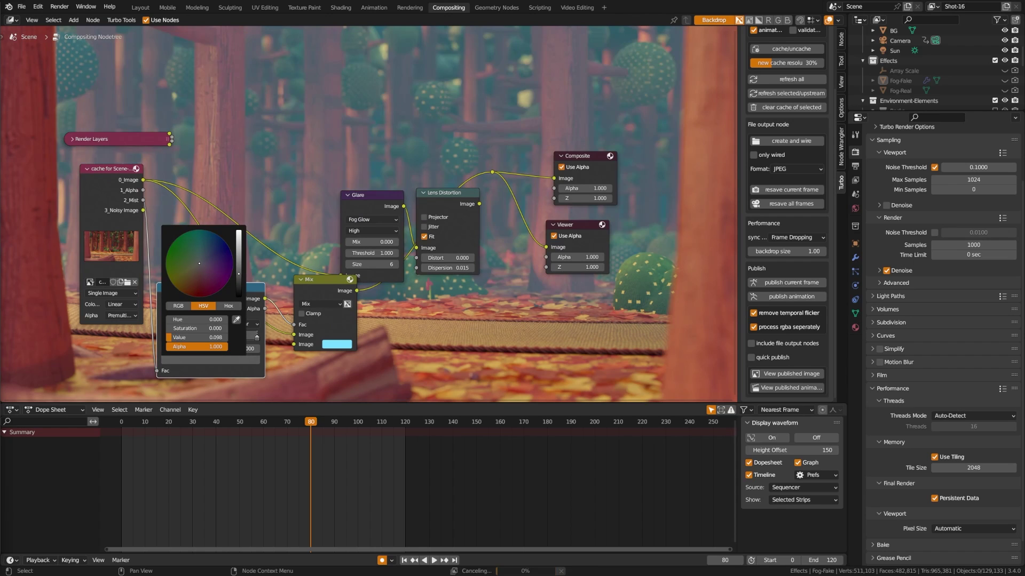
{"action": "left_click_drag", "start_coordinate": [239, 274], "coordinate": [239, 275]}
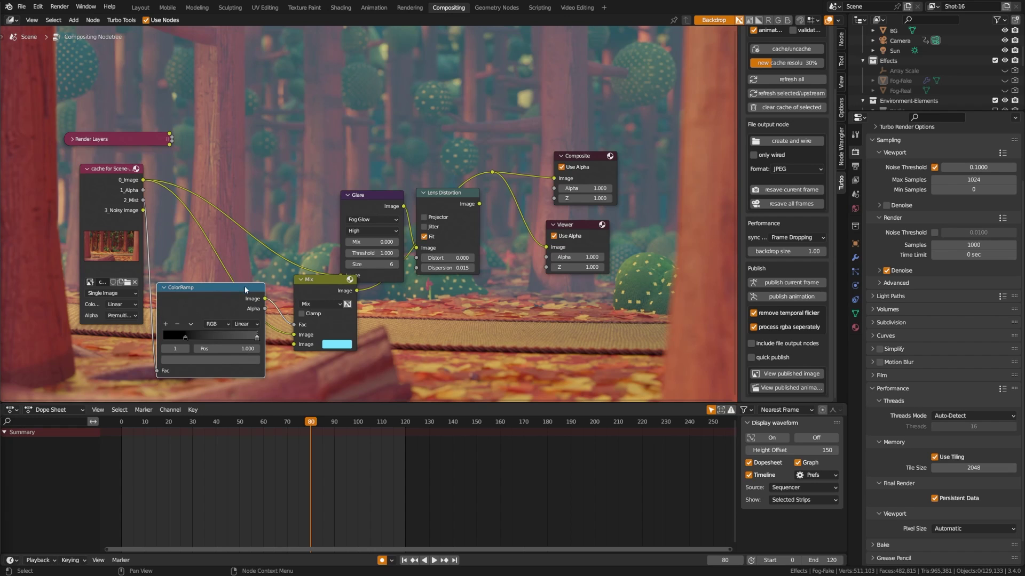
- Spread out the ColorRamp, Mix and cache nodes so the Mix node clears Glare and the cache node clears the ColorRamp
{"action": "left_click_drag", "start_coordinate": [245, 290], "coordinate": [231, 312]}
{"action": "left_click_drag", "start_coordinate": [306, 287], "coordinate": [231, 310]}
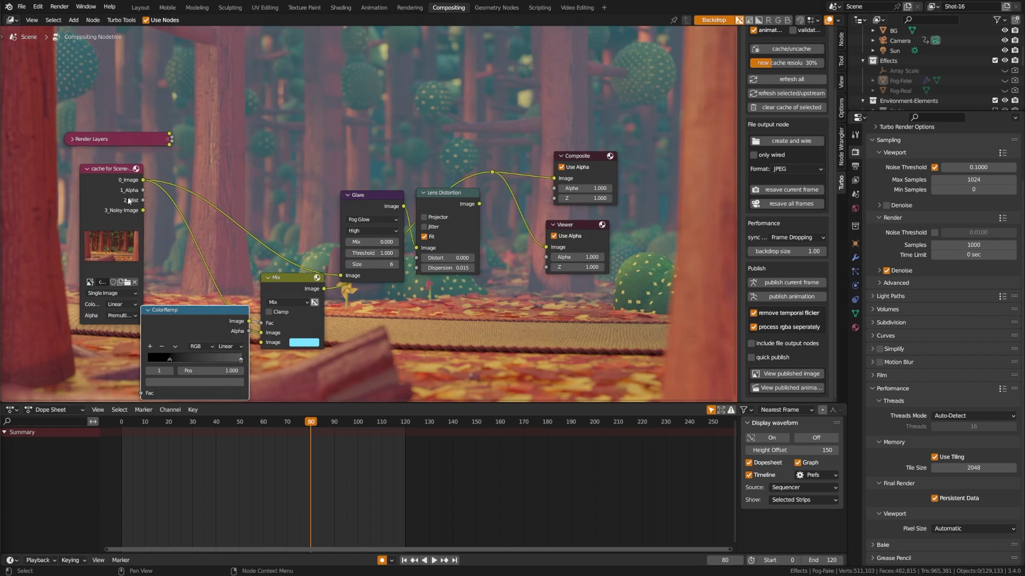
{"action": "left_click_drag", "start_coordinate": [129, 201], "coordinate": [105, 202]}
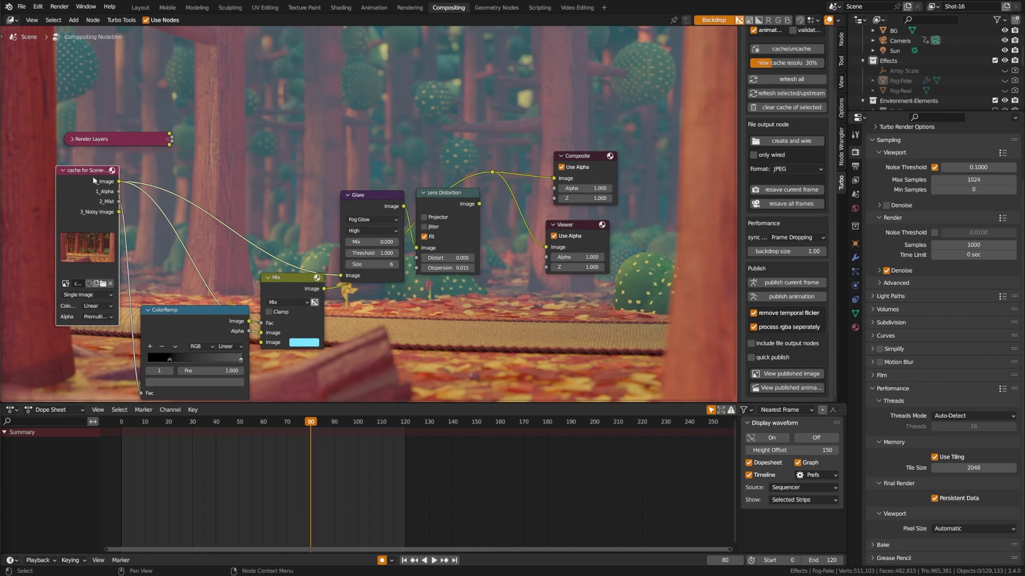